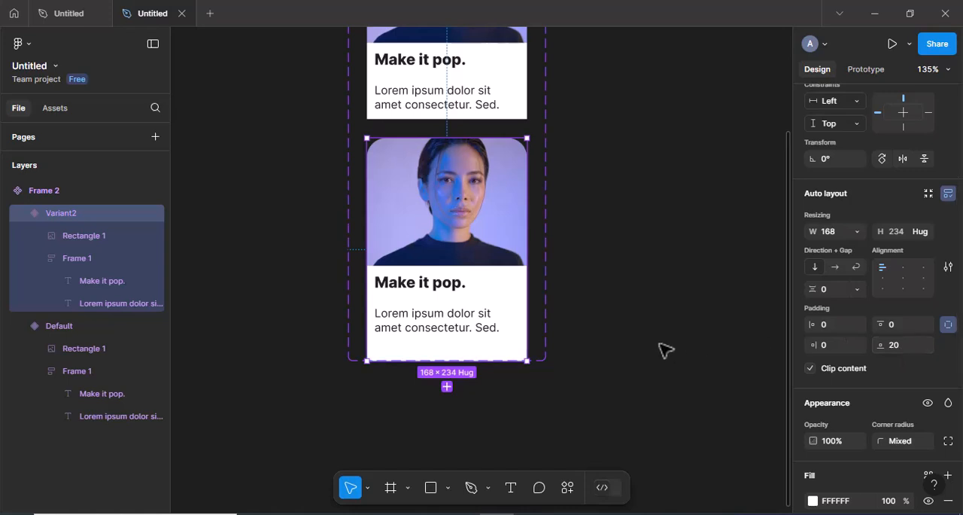
Connect the Default card variant to Variant2 with a Change to interaction triggered While hovering
{"action": "left_click", "coordinate": [666, 350]}
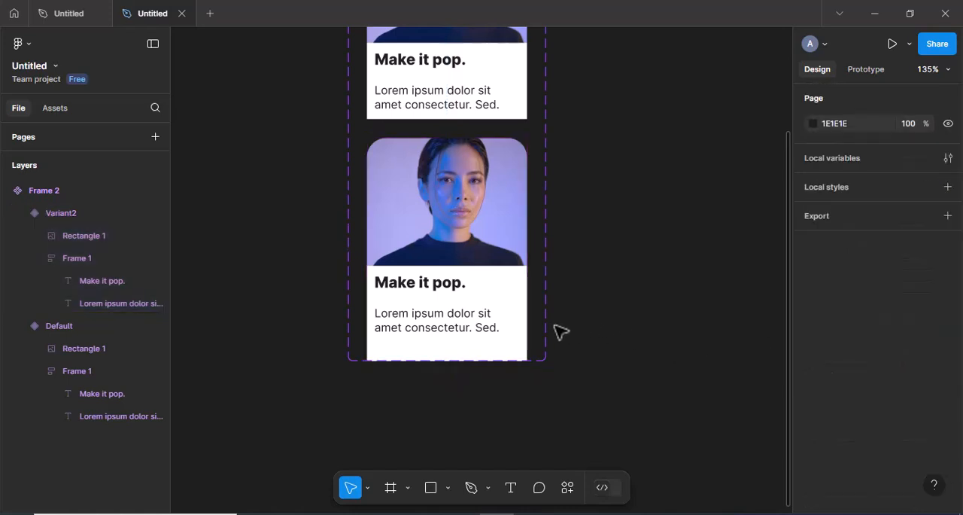
{"action": "scroll", "coordinate": [549, 331], "scroll_direction": "up", "scroll_amount": 3}
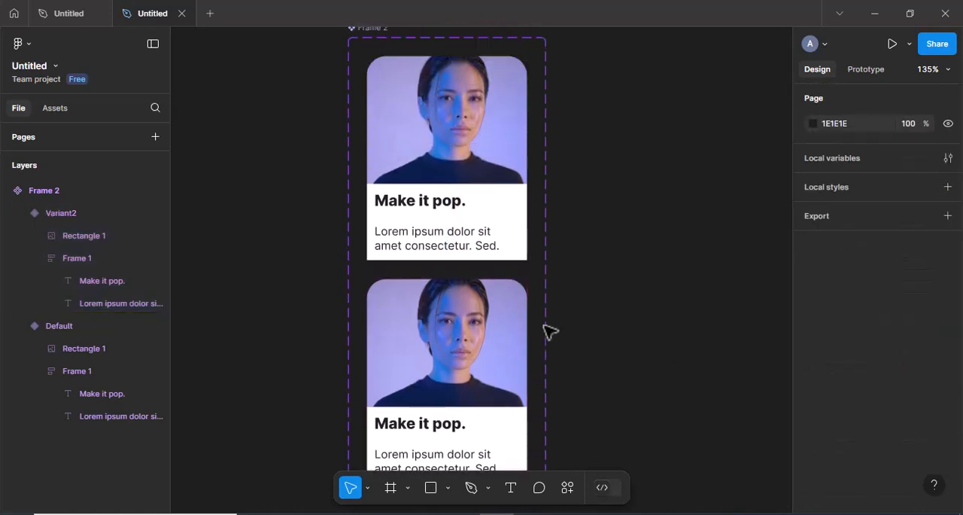
{"action": "scroll", "coordinate": [549, 331], "scroll_direction": "down", "scroll_amount": 2}
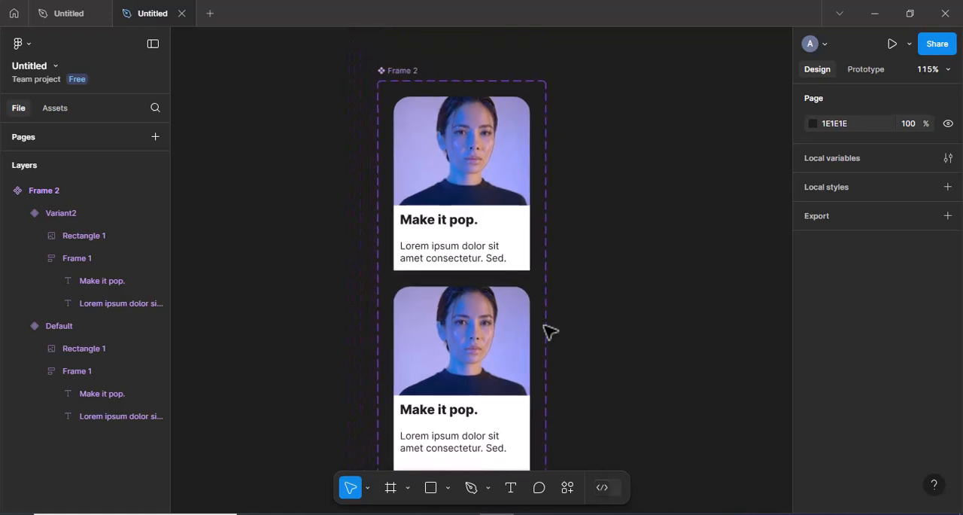
{"action": "left_click", "coordinate": [854, 72]}
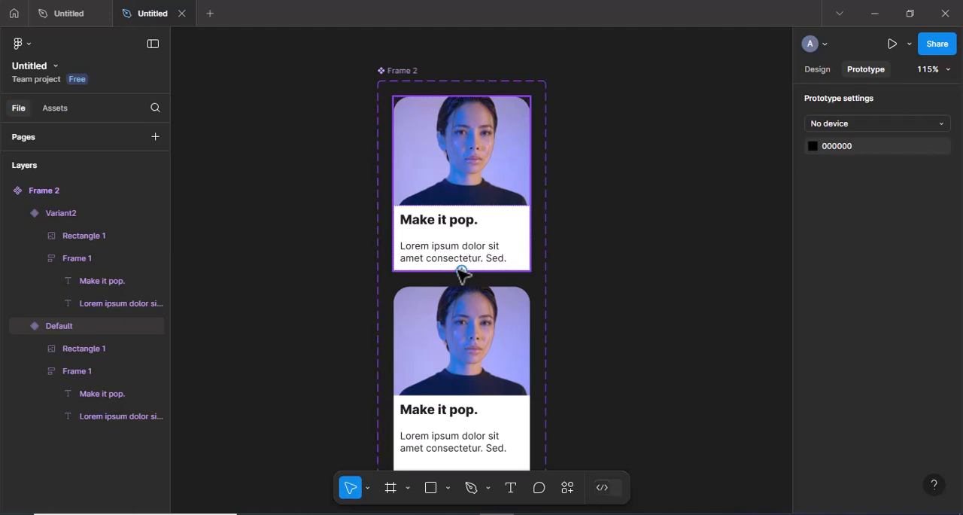
{"action": "left_click_drag", "start_coordinate": [462, 271], "coordinate": [462, 315]}
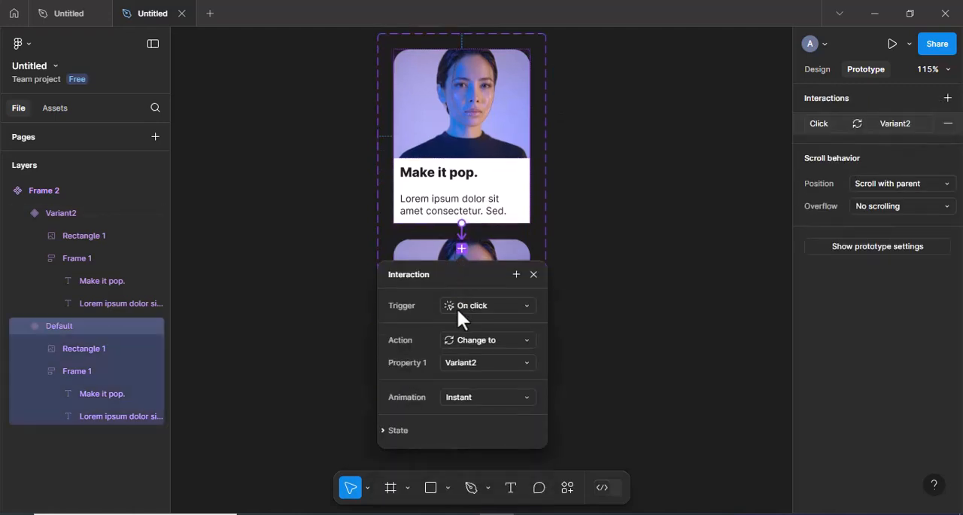
{"action": "left_click", "coordinate": [467, 303]}
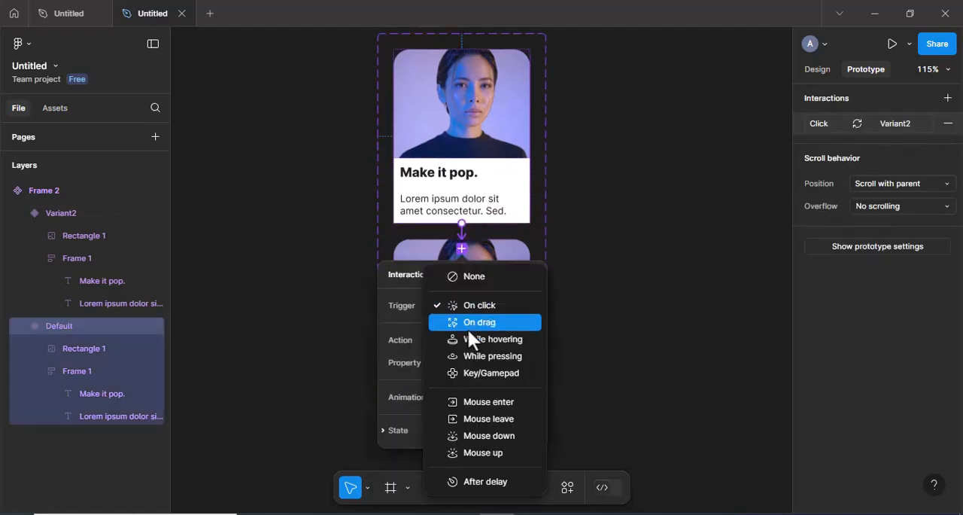
{"action": "left_click", "coordinate": [468, 337]}
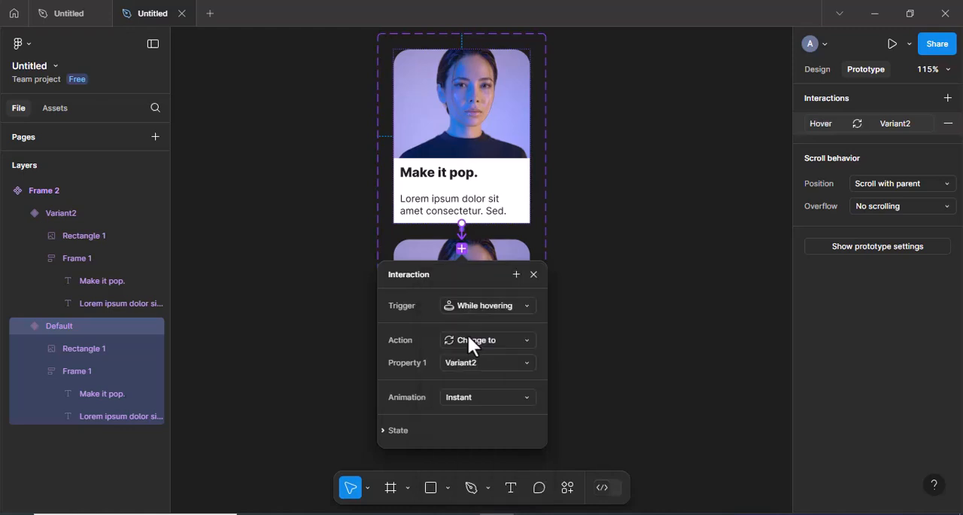
Set the hover interaction's animation to Smart animate with an Ease in and out curve and 500 ms duration
{"action": "left_click", "coordinate": [480, 399]}
{"action": "left_click", "coordinate": [474, 398]}
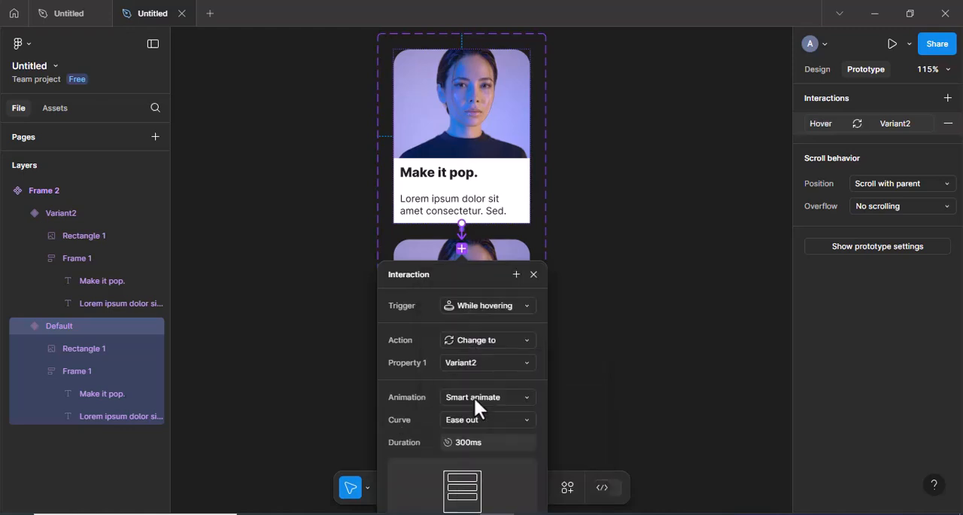
{"action": "left_click", "coordinate": [479, 415]}
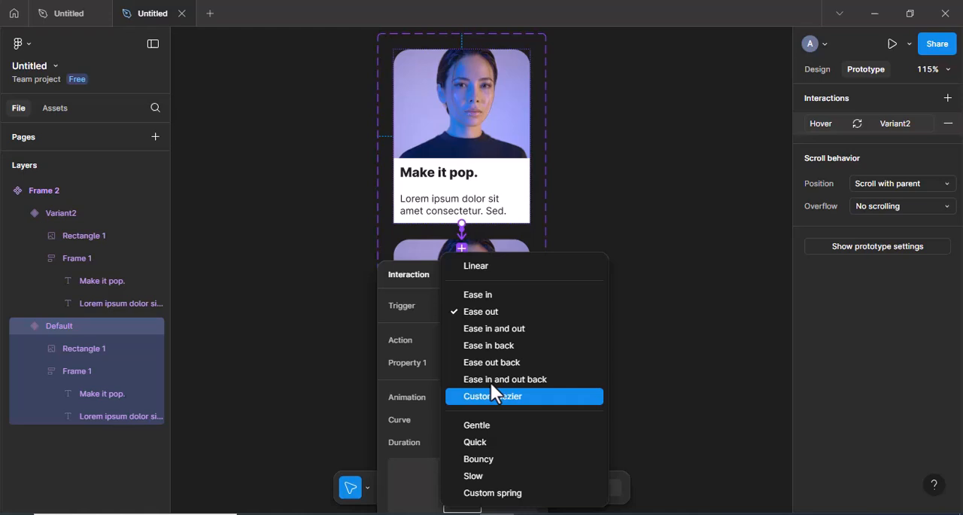
{"action": "left_click", "coordinate": [493, 333]}
{"action": "left_click", "coordinate": [464, 442]}
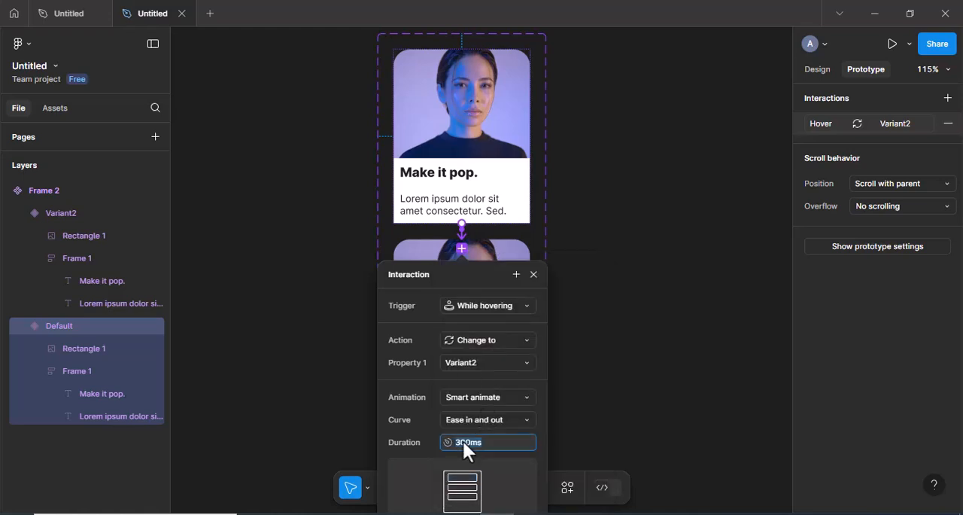
{"action": "type", "text": "500"}
{"action": "key", "text": "Return"}
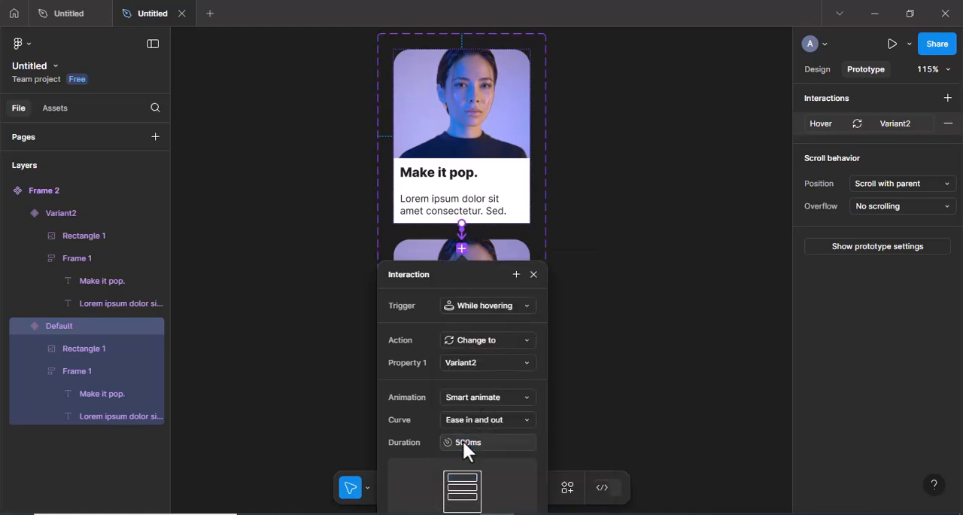
{"action": "left_click", "coordinate": [533, 274]}
Add an iPhone 13 & 14 preset frame beside the card component set
{"action": "left_click", "coordinate": [580, 245]}
{"action": "scroll", "coordinate": [582, 246], "scroll_direction": "down", "scroll_amount": 2}
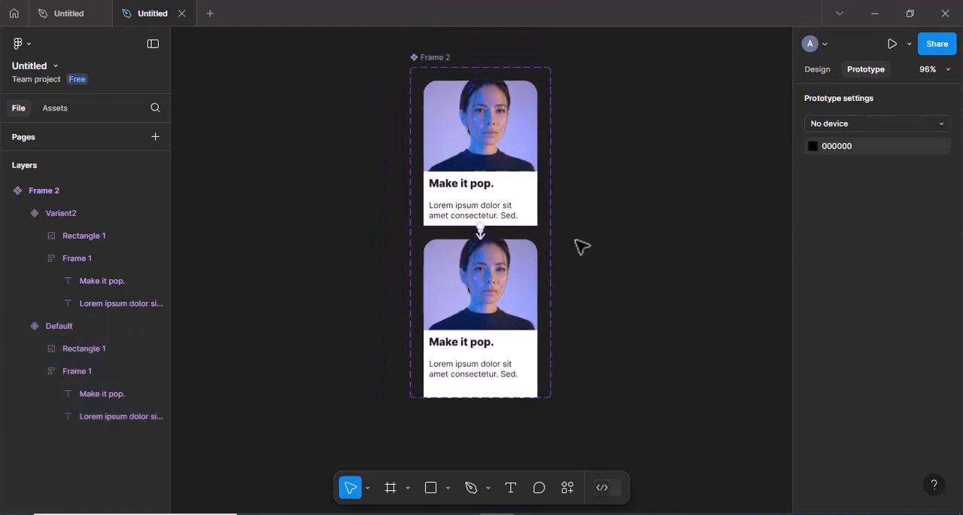
{"action": "scroll", "coordinate": [582, 246], "scroll_direction": "down", "scroll_amount": 2}
{"action": "scroll", "coordinate": [581, 246], "scroll_direction": "right", "scroll_amount": 3}
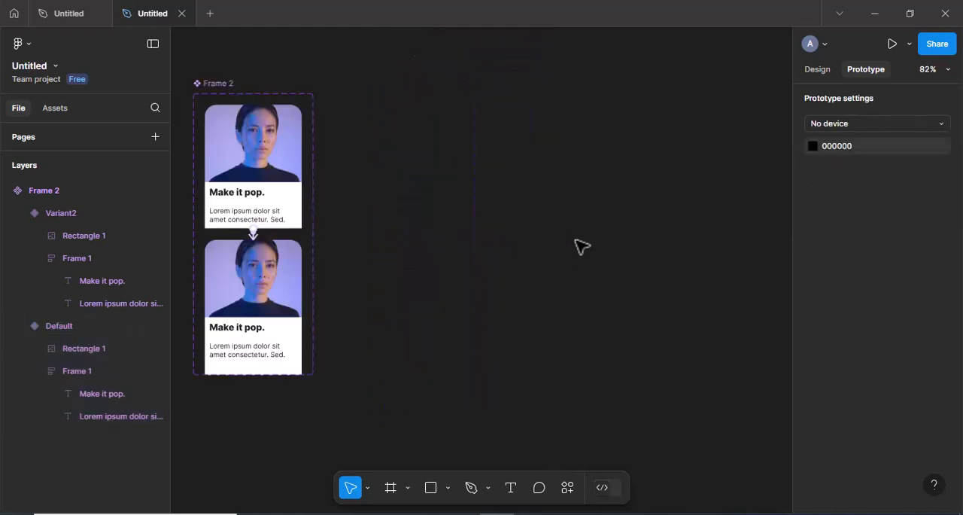
{"action": "left_click", "coordinate": [390, 493]}
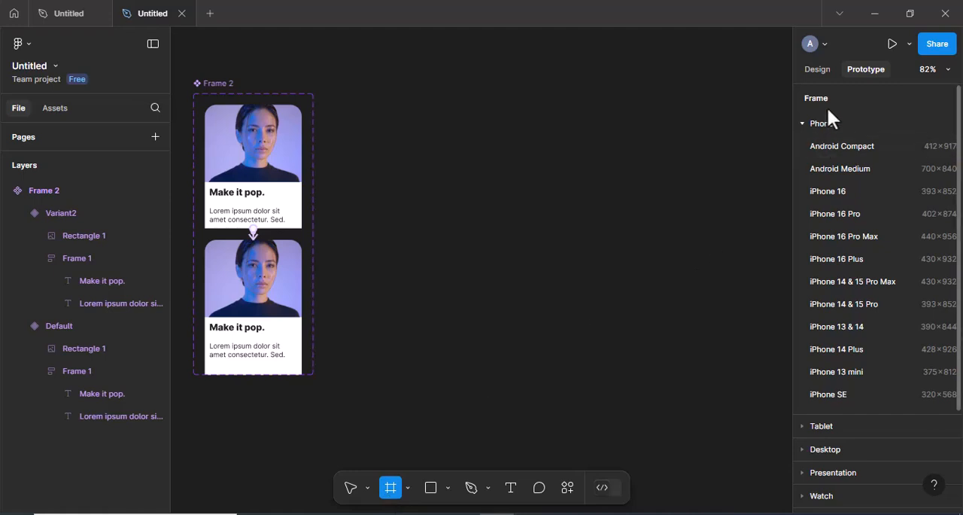
{"action": "left_click", "coordinate": [816, 69]}
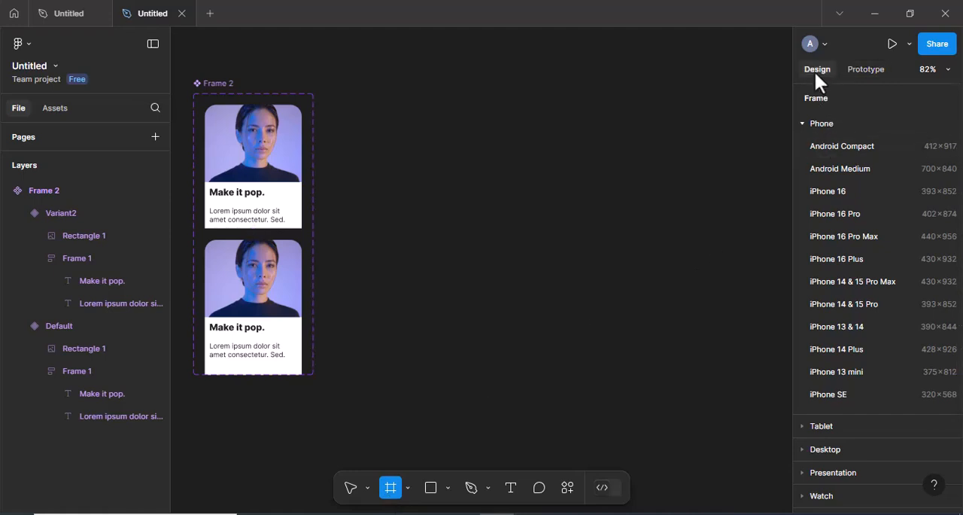
{"action": "left_click", "coordinate": [829, 325]}
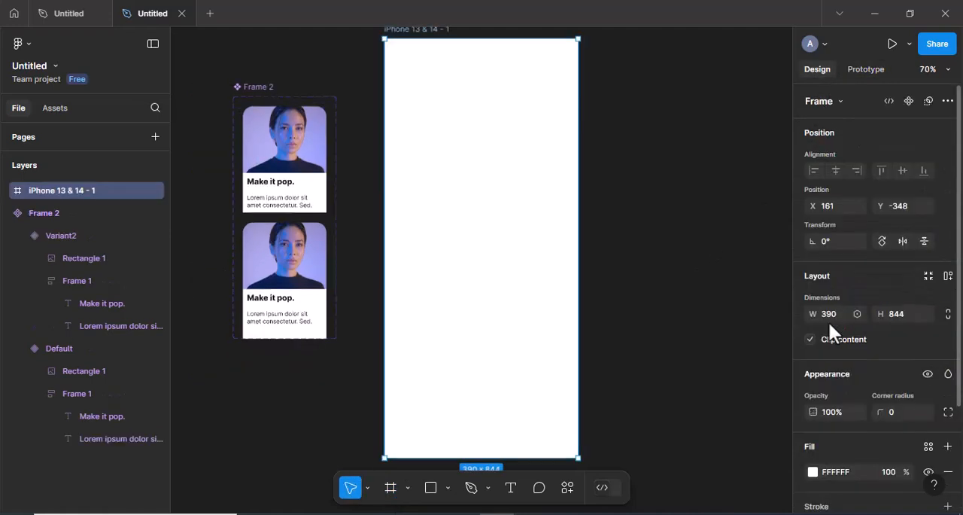
{"action": "left_click", "coordinate": [619, 265]}
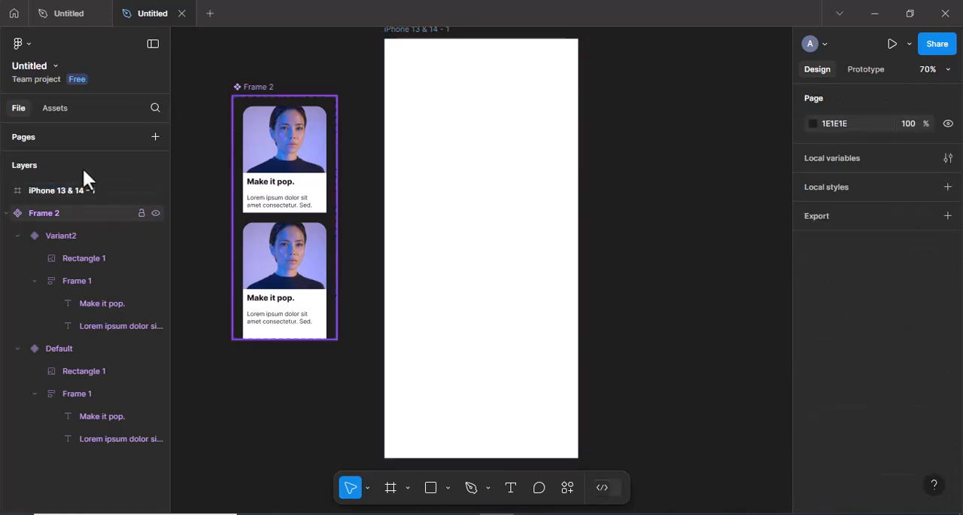
Place an instance of the local Frame 2 card component in the phone frame, flush with its left edge at Y 266
{"action": "left_click", "coordinate": [53, 107]}
{"action": "left_click", "coordinate": [61, 225]}
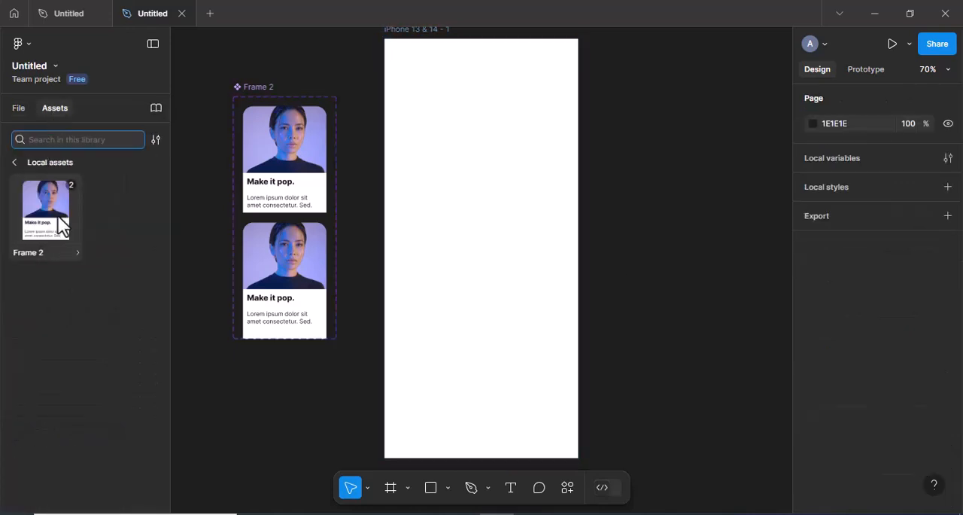
{"action": "left_click_drag", "start_coordinate": [58, 215], "coordinate": [440, 238]}
{"action": "scroll", "coordinate": [449, 230], "scroll_direction": "up", "scroll_amount": 4}
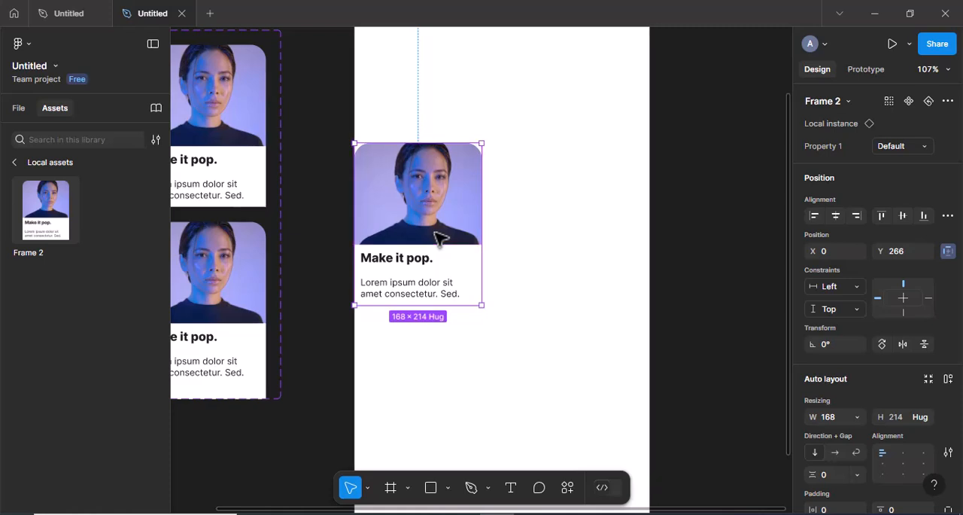
Duplicate the card instance and move the copy right to X 175, beside the original
{"action": "key", "text": "ctrl+d"}
{"action": "key", "text": "shift+Right"}
{"action": "key", "text": "shift+Right"}
{"action": "key", "text": "shift+Right"}
{"action": "key", "text": "shift+Right"}
{"action": "key", "text": "shift+Right"}
{"action": "key", "text": "shift+Right"}
{"action": "key", "text": "shift+Right"}
{"action": "key", "text": "shift+Right"}
{"action": "key", "text": "shift+Right"}
{"action": "key", "text": "shift+Right"}
{"action": "key", "text": "shift+Right"}
{"action": "key", "text": "shift+Right"}
{"action": "key", "text": "shift+Right"}
{"action": "key", "text": "shift+Right"}
{"action": "key", "text": "shift+Right"}
{"action": "key", "text": "shift+Right"}
{"action": "key", "text": "shift+Right"}
{"action": "key", "text": "shift+Right"}
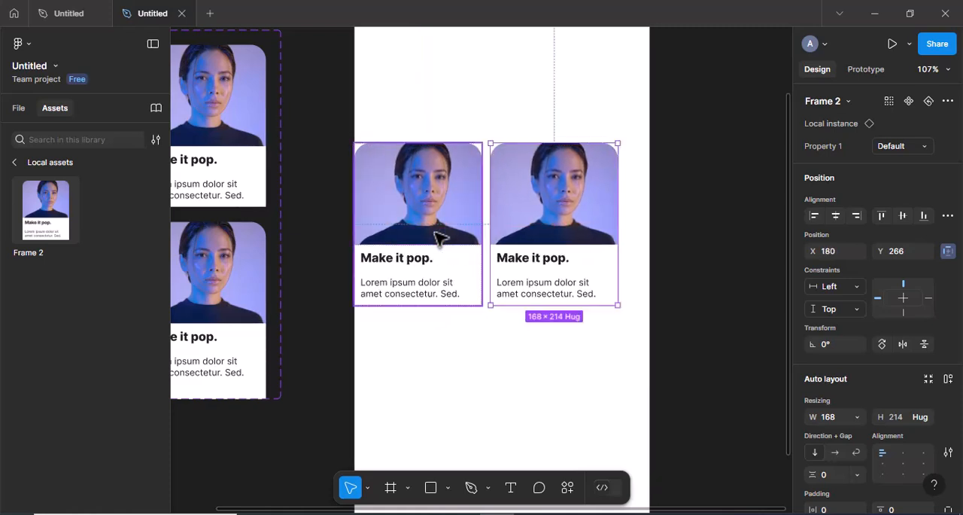
{"action": "key", "text": "Left"}
{"action": "key", "text": "Left"}
{"action": "key", "text": "Left"}
{"action": "key", "text": "Left"}
{"action": "key", "text": "Left"}
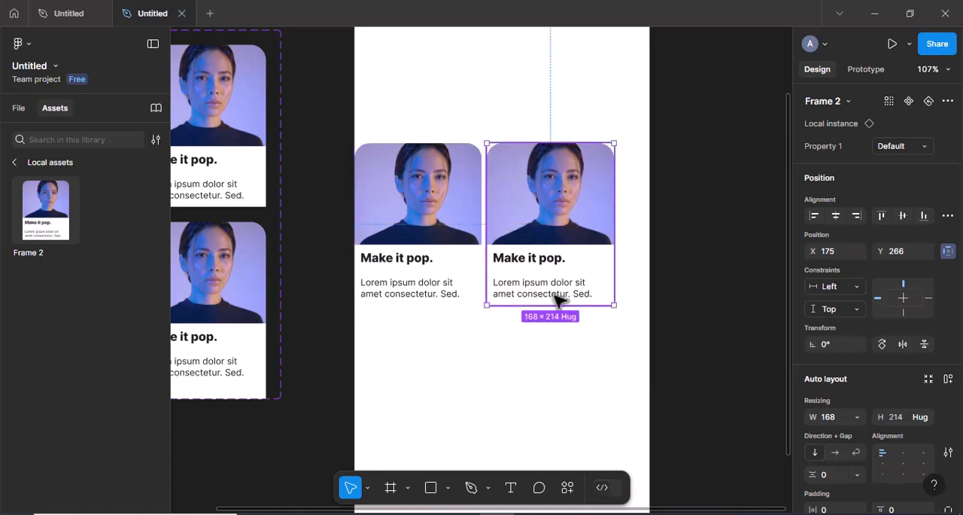
Repeat the duplication four more times at the same spacing to make a row of six cards
{"action": "key", "text": "ctrl+d"}
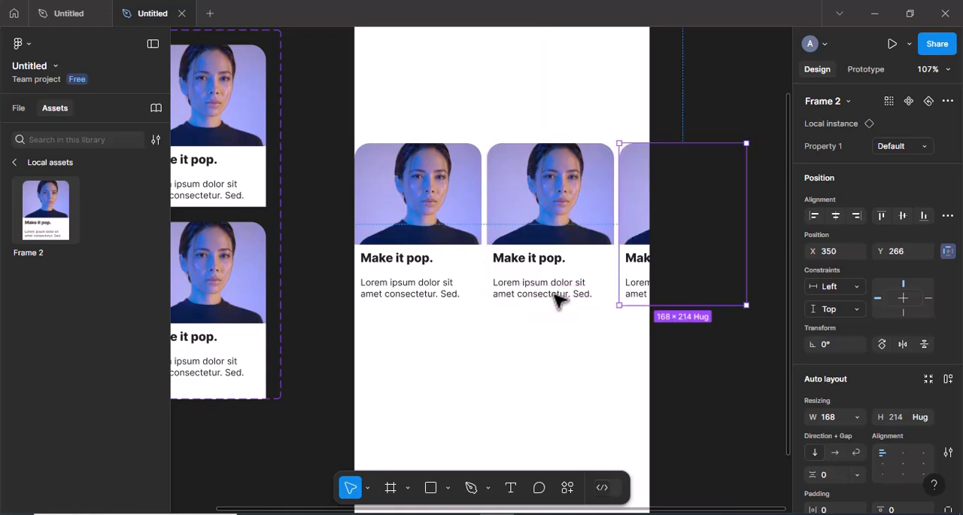
{"action": "key", "text": "ctrl+d"}
{"action": "scroll", "coordinate": [559, 301], "scroll_direction": "down", "scroll_amount": 2}
{"action": "scroll", "coordinate": [560, 301], "scroll_direction": "down", "scroll_amount": 3}
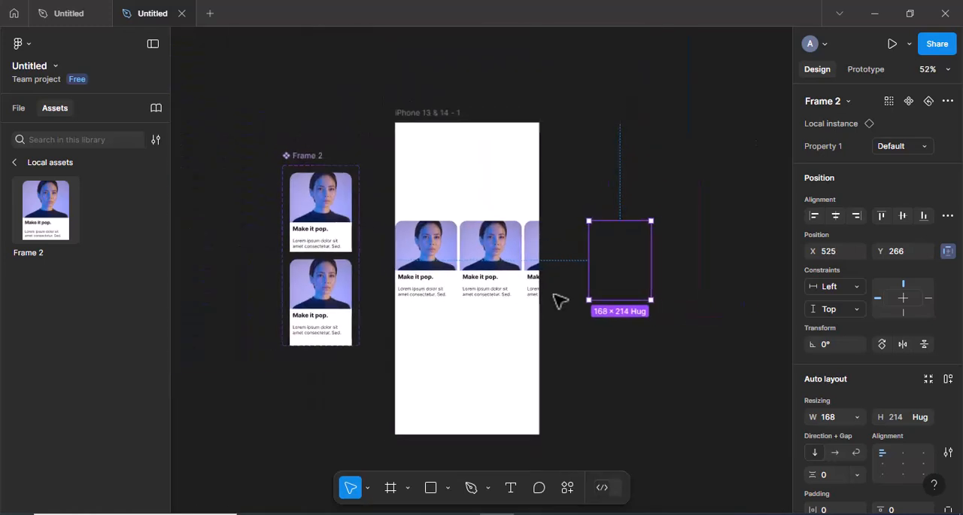
{"action": "key", "text": "ctrl+d"}
{"action": "key", "text": "ctrl+d"}
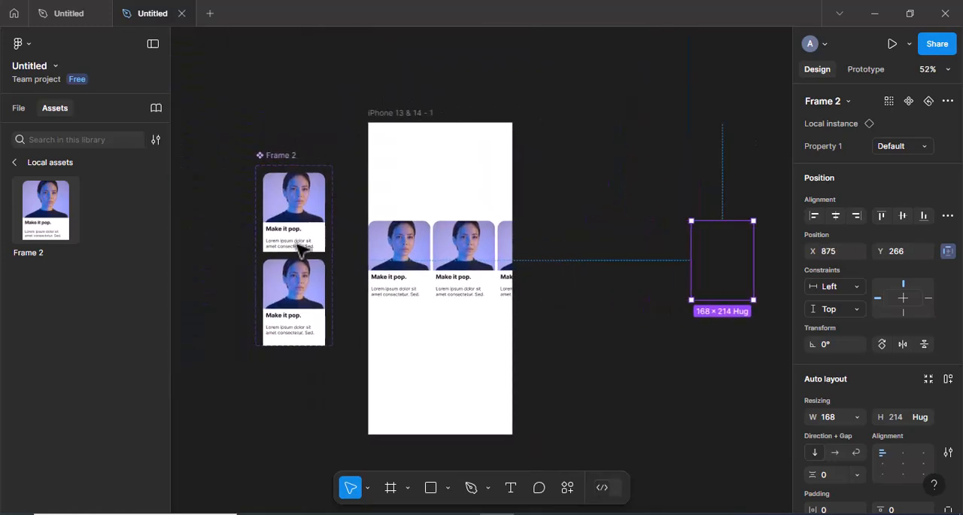
Select all six card instances in the phone frame and wrap them in an auto layout frame
{"action": "left_click", "coordinate": [19, 108]}
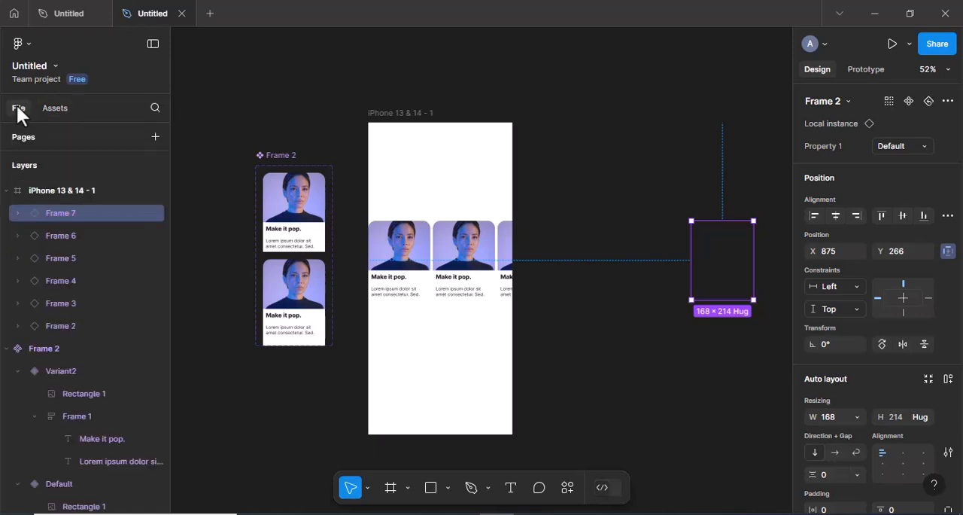
{"action": "left_click", "coordinate": [56, 326], "text": "shift"}
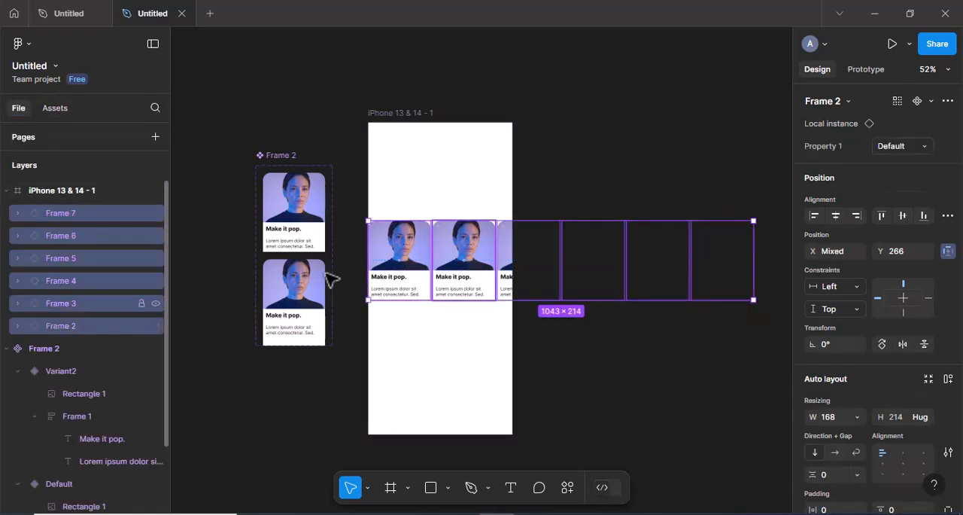
{"action": "right_click", "coordinate": [475, 290]}
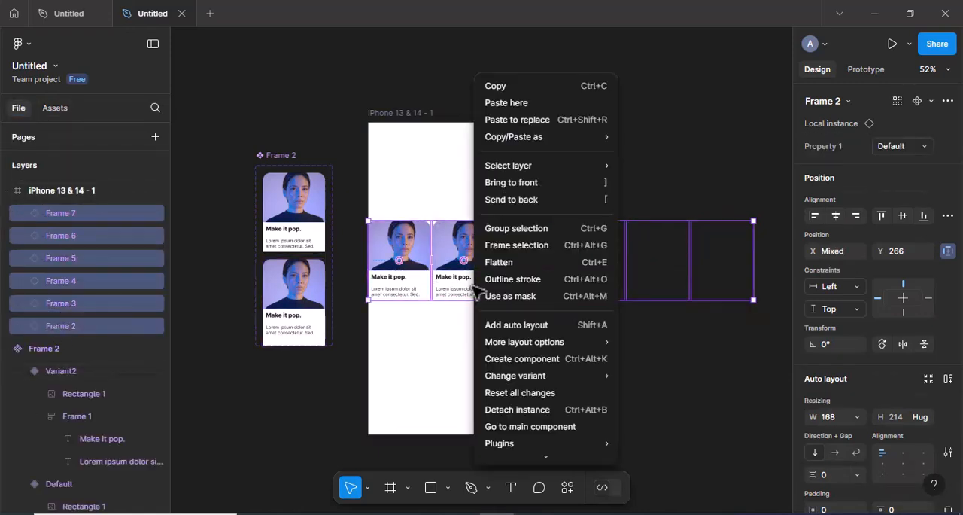
{"action": "left_click", "coordinate": [502, 327]}
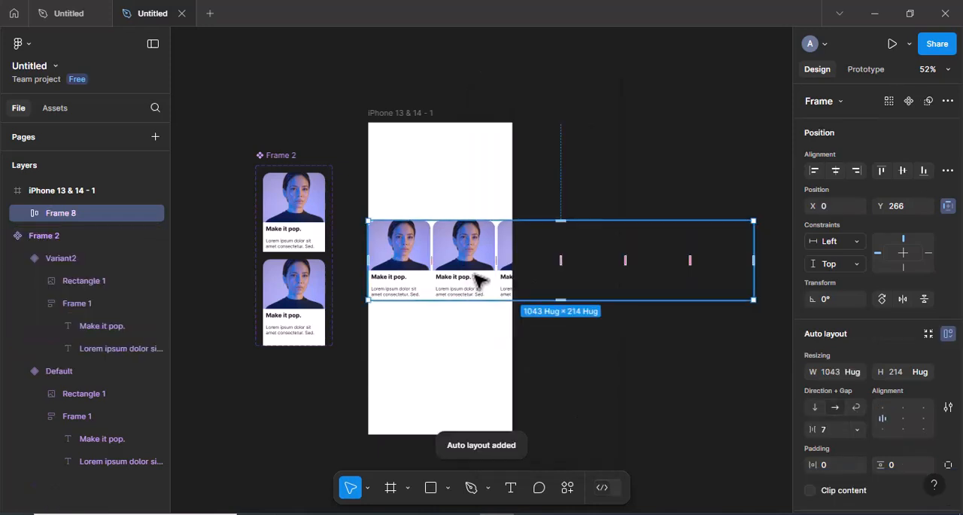
Constrain the card row to the bottom with bottom-centre content alignment, and set its individual top padding to 30
{"action": "left_click", "coordinate": [904, 266]}
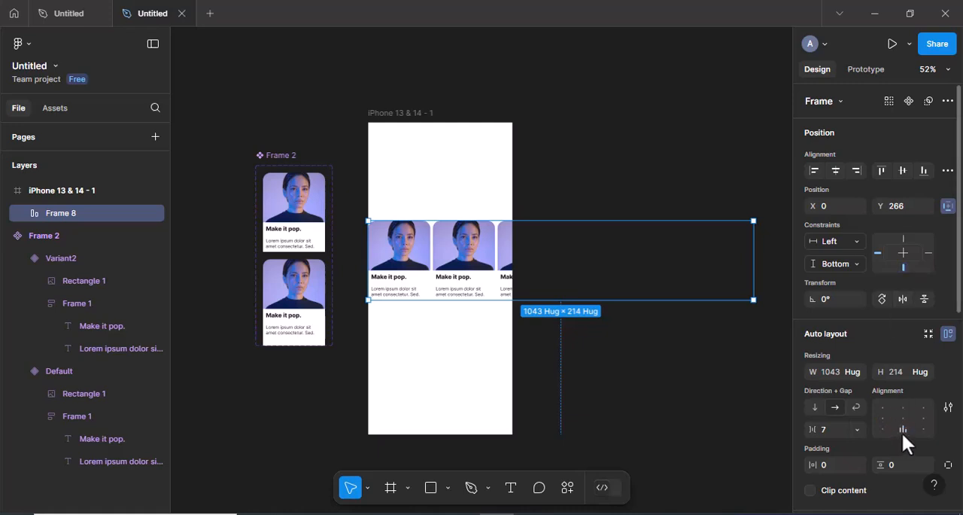
{"action": "scroll", "coordinate": [903, 435], "scroll_direction": "down", "scroll_amount": 2}
{"action": "left_click", "coordinate": [948, 395]}
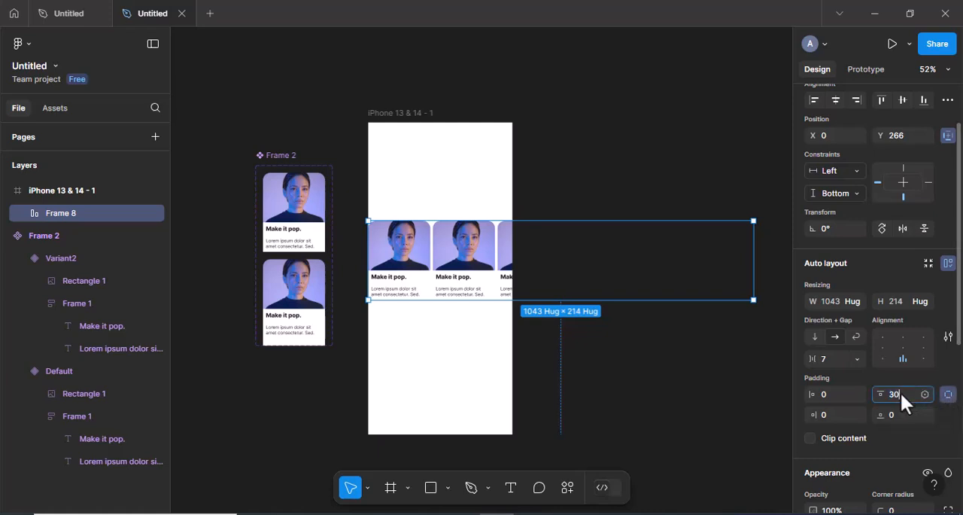
{"action": "key", "text": "Return"}
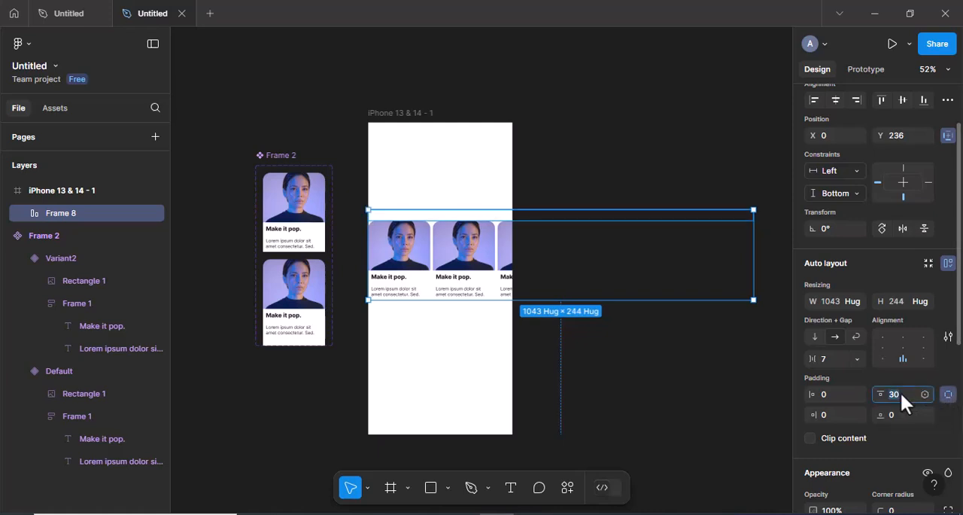
Set the card row's top padding to 35 and align its contents to the bottom left
{"action": "left_click", "coordinate": [900, 392]}
{"action": "type", "text": "35"}
{"action": "key", "text": "Return"}
{"action": "left_click", "coordinate": [884, 359]}
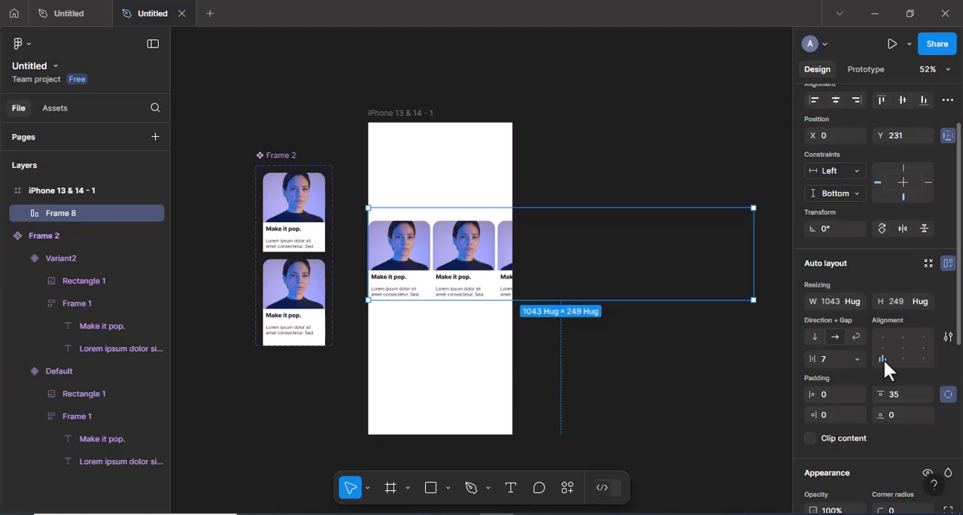
Narrow the card row frame to a width of 390 to match the phone frame and give it a D7D3D3 fill
{"action": "left_click_drag", "start_coordinate": [753, 260], "coordinate": [514, 271]}
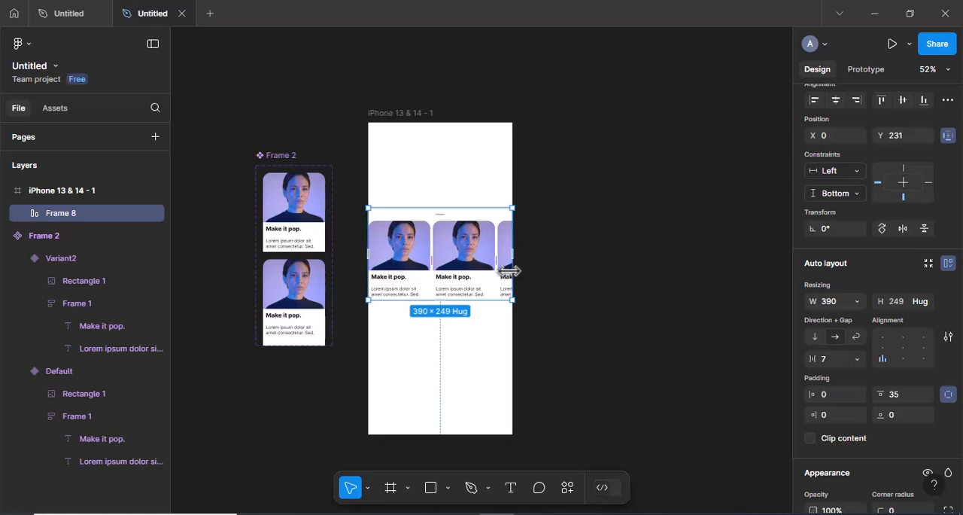
{"action": "scroll", "coordinate": [830, 416], "scroll_direction": "down", "scroll_amount": 6}
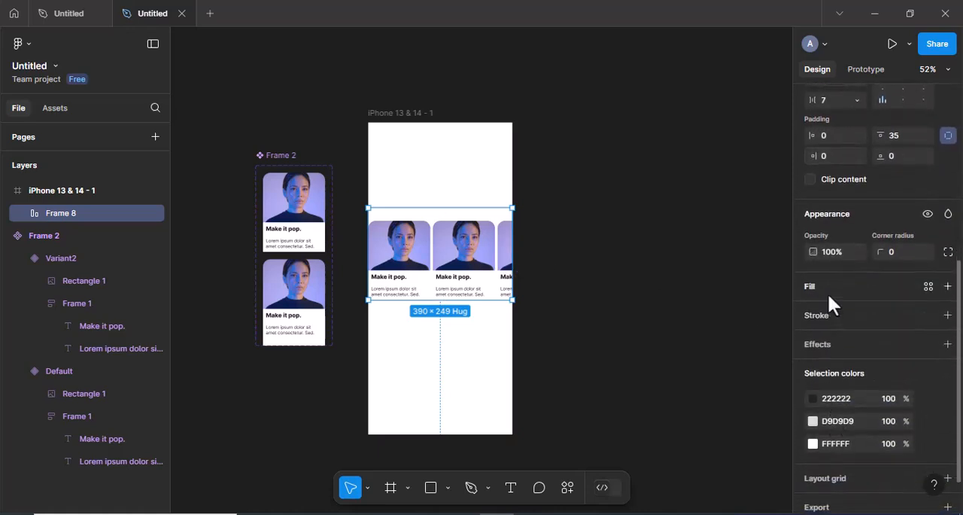
{"action": "left_click", "coordinate": [811, 311]}
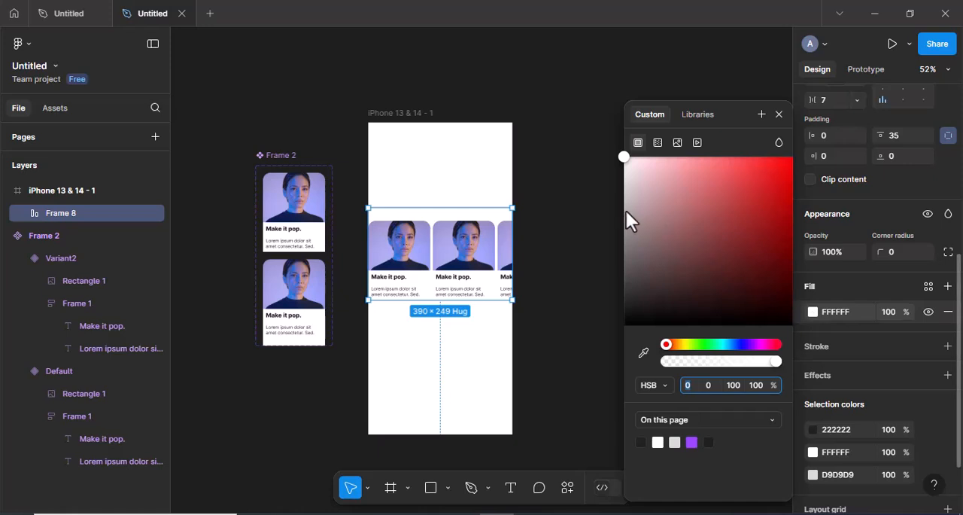
{"action": "left_click_drag", "start_coordinate": [625, 178], "coordinate": [627, 189]}
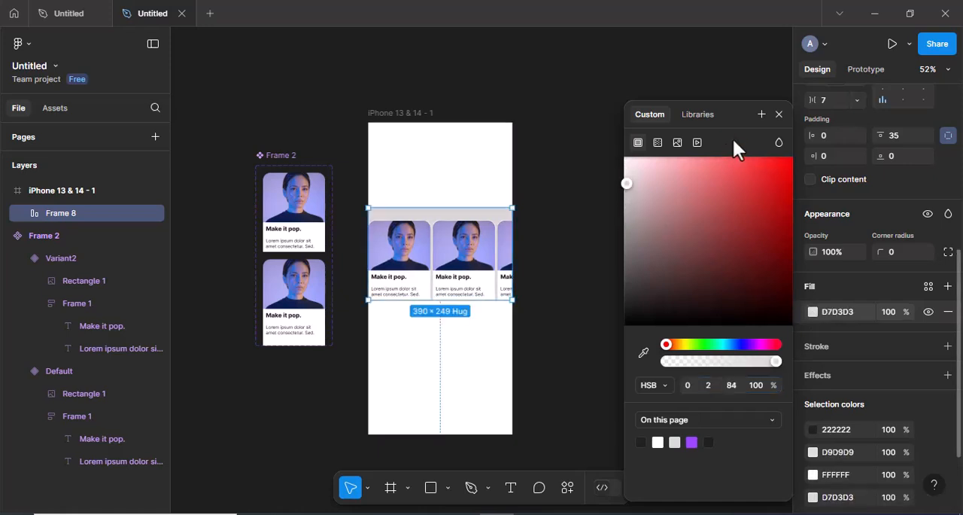
{"action": "left_click", "coordinate": [779, 114]}
Add a drop shadow to the card row frame and set its blur to 6
{"action": "left_click", "coordinate": [864, 373]}
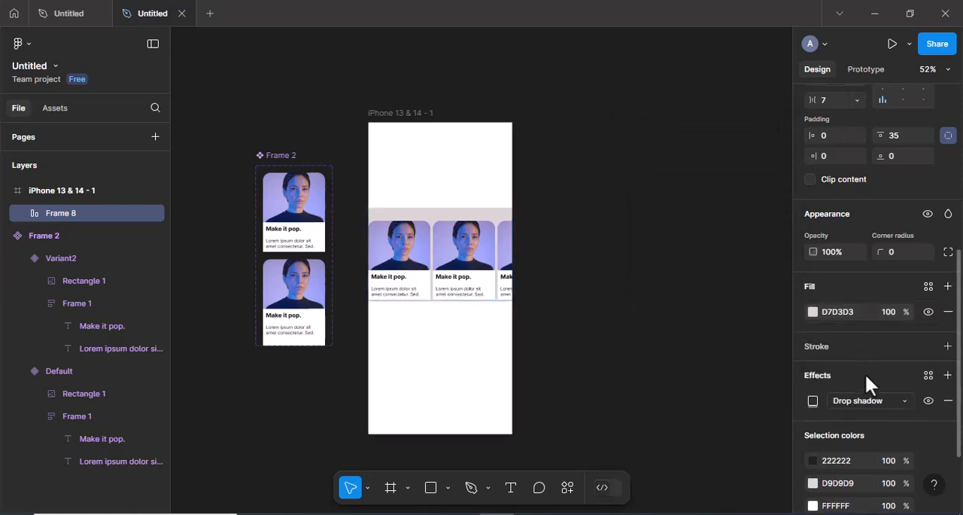
{"action": "left_click", "coordinate": [812, 399]}
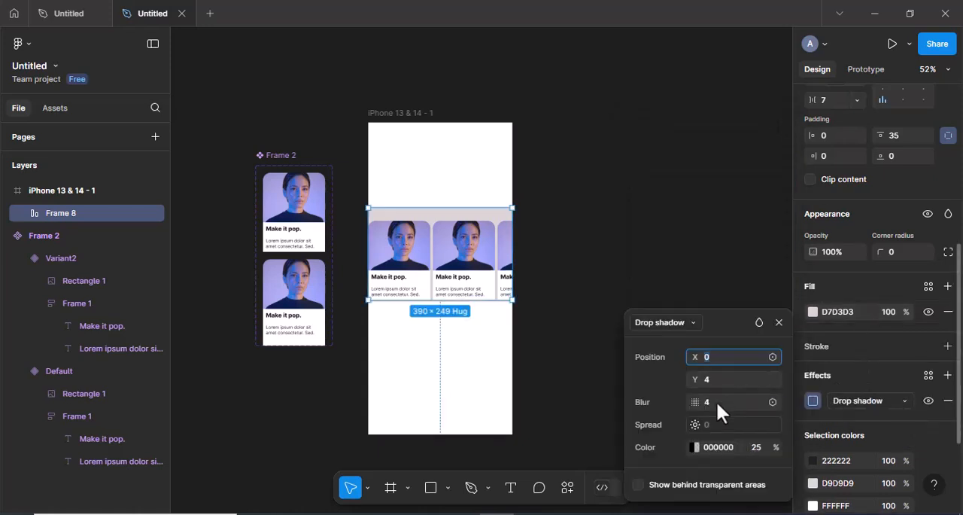
{"action": "left_click", "coordinate": [716, 400]}
{"action": "type", "text": "6"}
{"action": "key", "text": "Return"}
{"action": "left_click", "coordinate": [780, 322]}
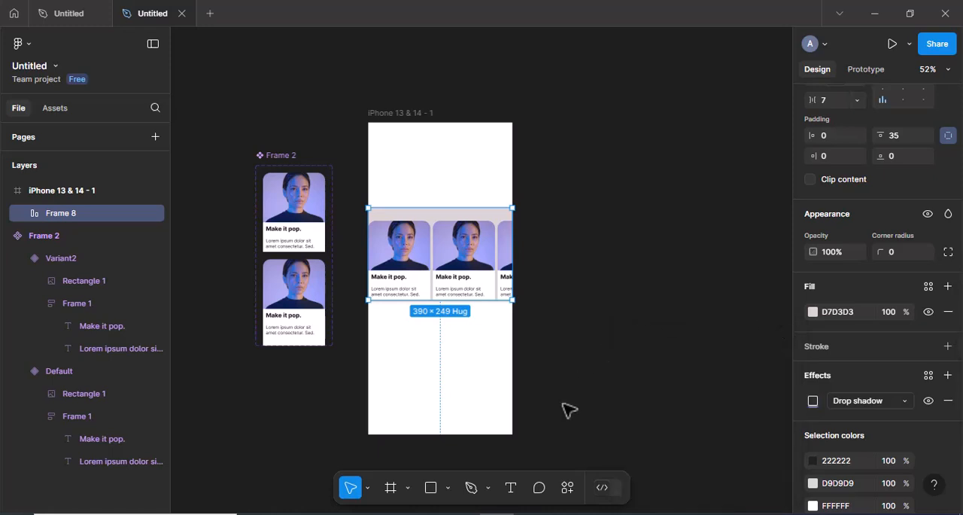
Add the heading text "Horizontal Scrolling in Figma" above the card row in the phone frame
{"action": "left_click", "coordinate": [510, 487]}
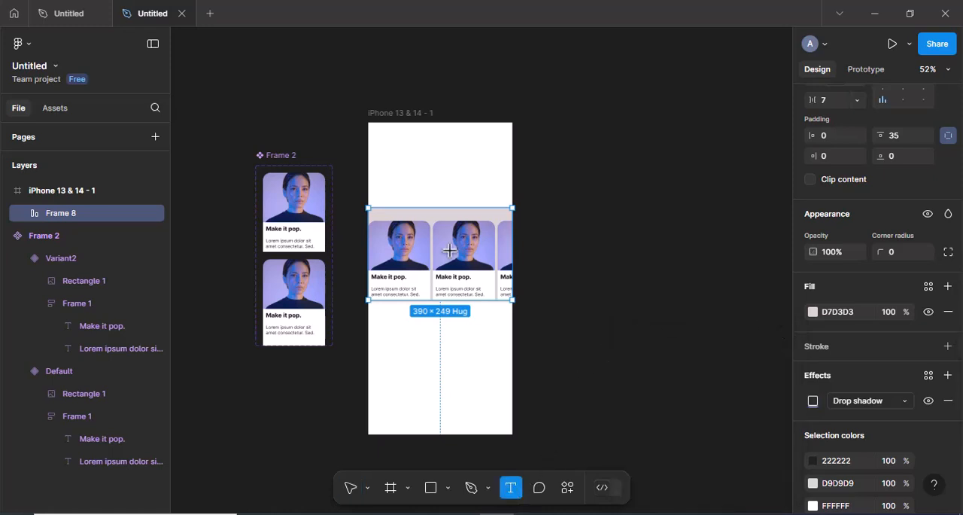
{"action": "left_click", "coordinate": [423, 177]}
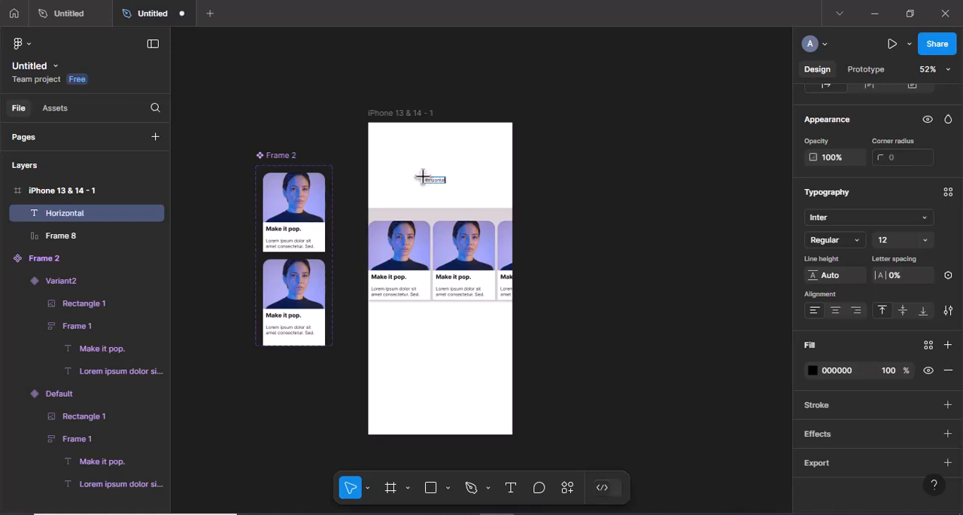
{"action": "type", "text": "Horizontal Scrolling in"}
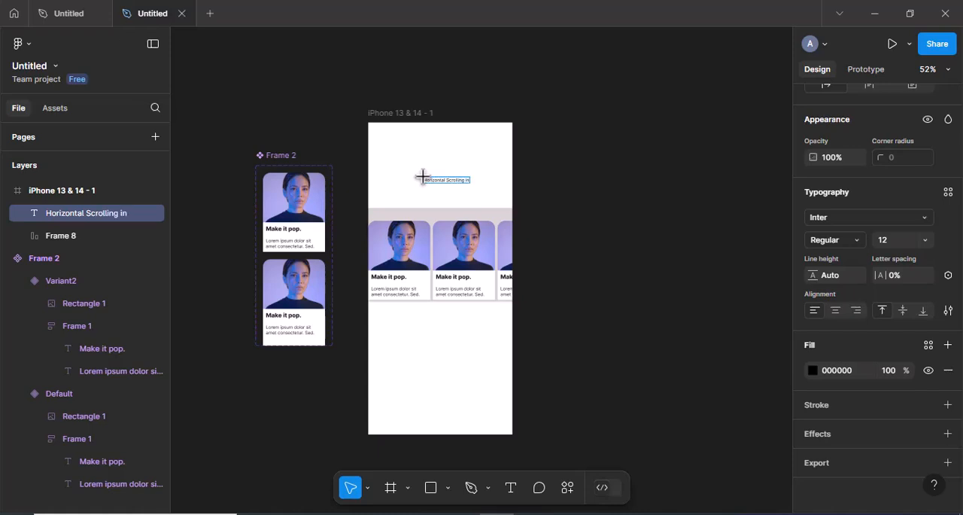
{"action": "type", "text": " Figma"}
{"action": "key", "text": "Escape"}
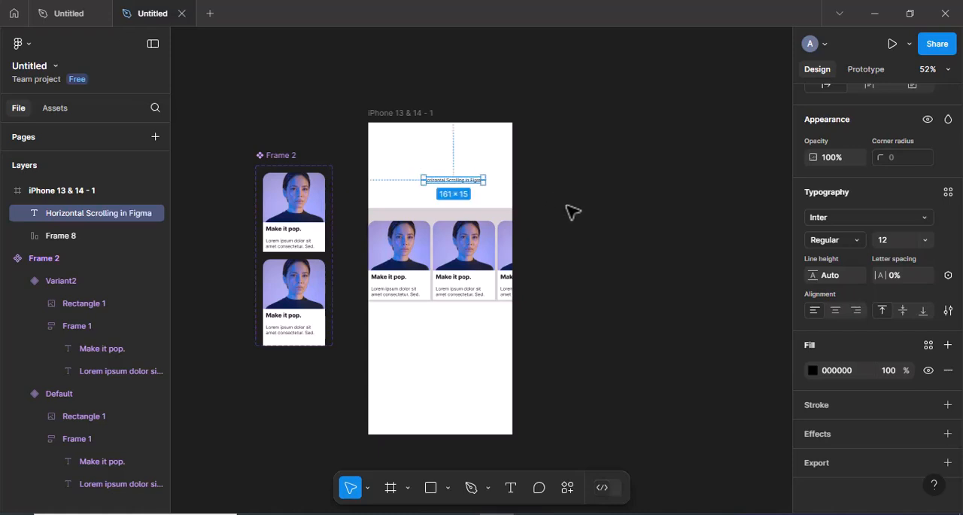
Centre-align the heading text and set its font size to 24
{"action": "scroll", "coordinate": [572, 213], "scroll_direction": "up", "scroll_amount": 2}
{"action": "scroll", "coordinate": [576, 210], "scroll_direction": "up", "scroll_amount": 2}
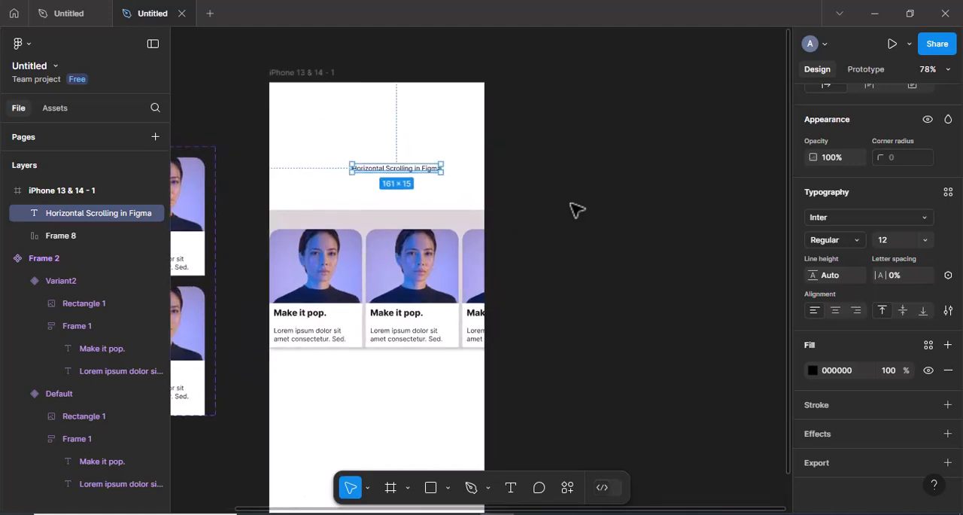
{"action": "key", "text": "shift+2"}
{"action": "key", "text": "shift+0"}
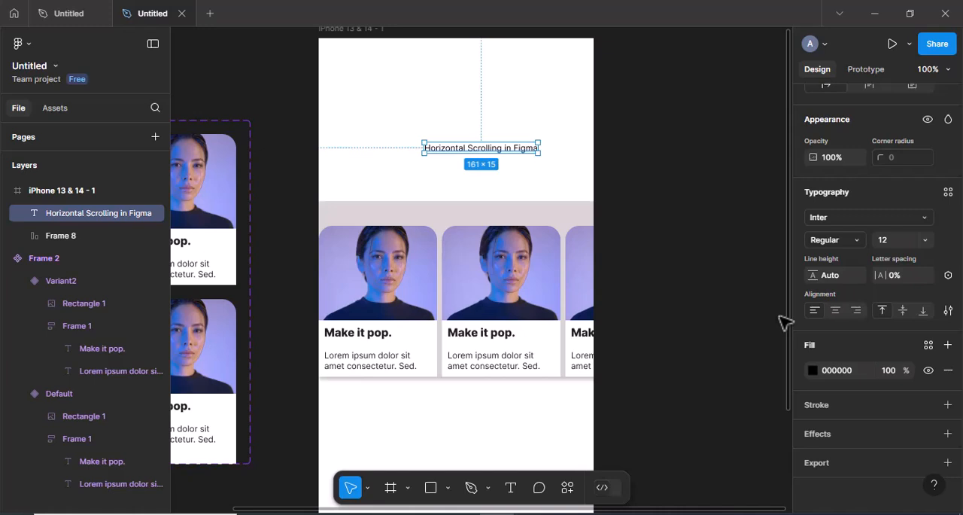
{"action": "left_click", "coordinate": [836, 310]}
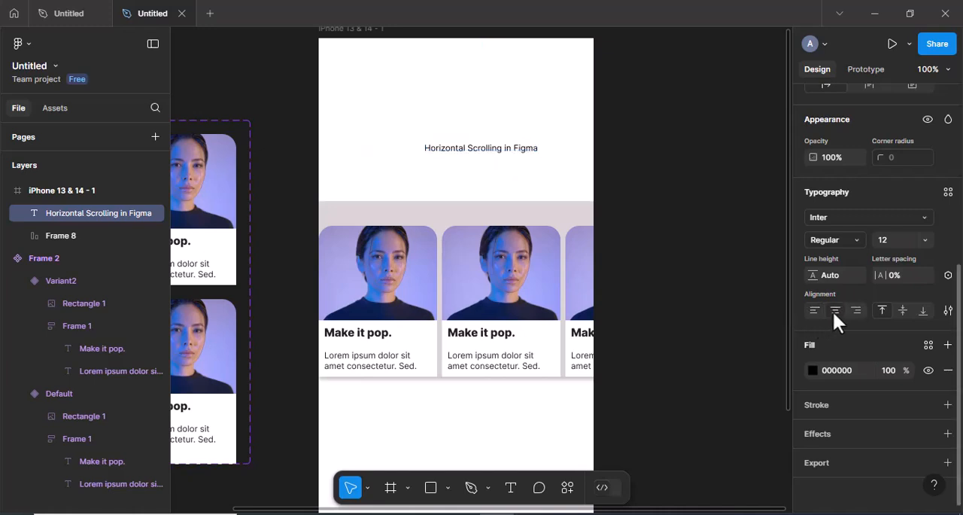
{"action": "left_click", "coordinate": [924, 238]}
{"action": "left_click", "coordinate": [901, 341]}
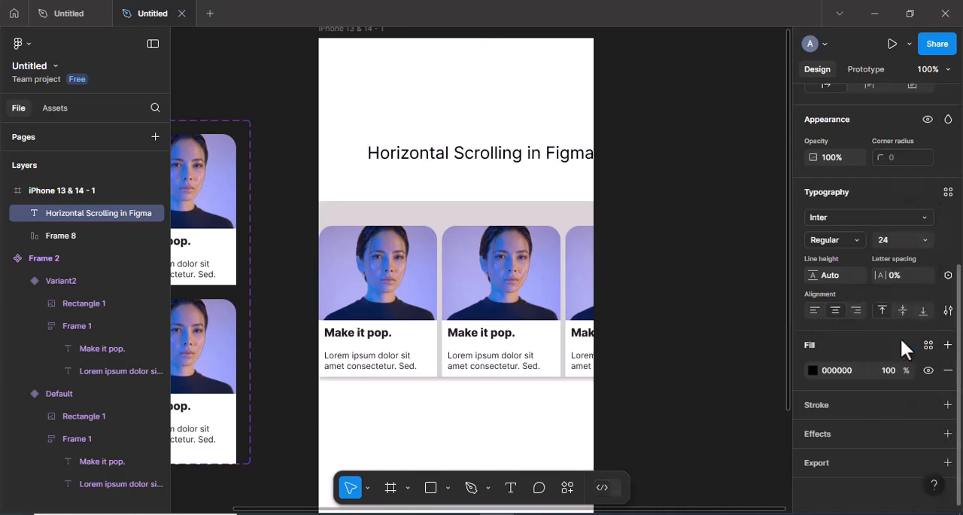
Set the heading's font weight to Extra Bold and its size to 22
{"action": "left_click", "coordinate": [853, 240]}
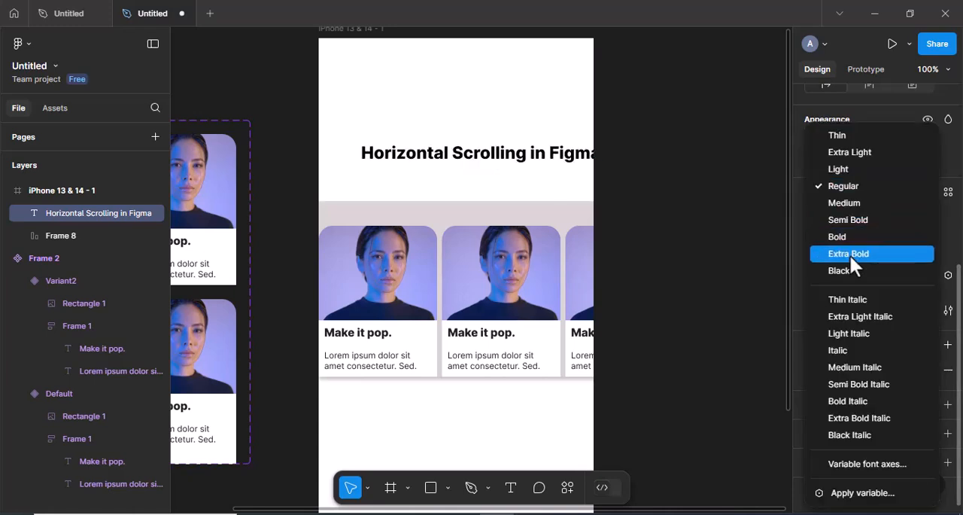
{"action": "left_click", "coordinate": [849, 254]}
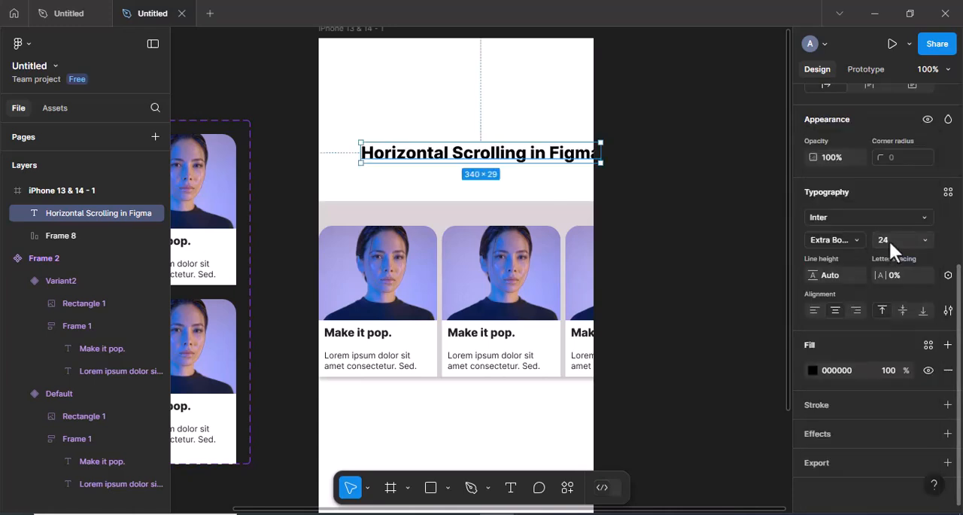
{"action": "left_click", "coordinate": [888, 239]}
{"action": "type", "text": "22"}
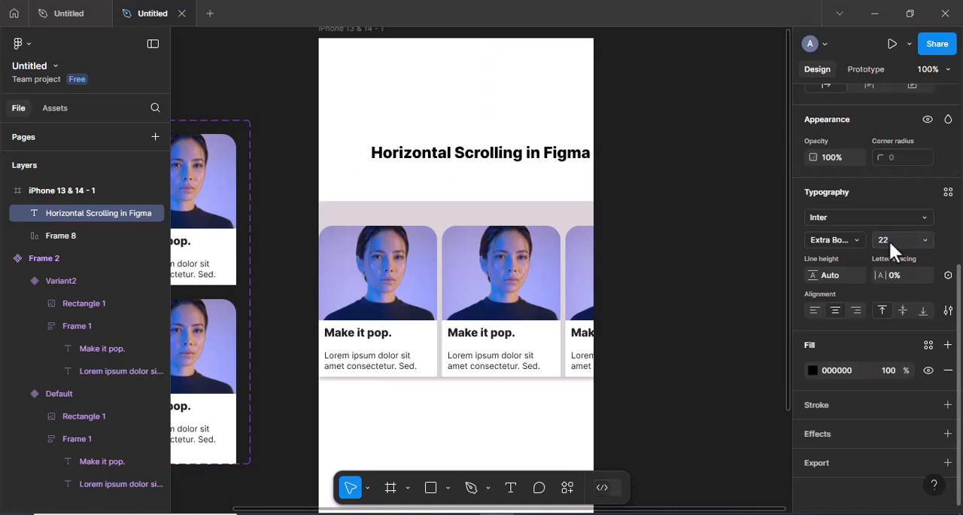
{"action": "key", "text": "Return"}
Narrow the heading's text box to about 234 wide so it wraps onto two lines, and move it just above the card row
{"action": "left_click_drag", "start_coordinate": [588, 155], "coordinate": [535, 160]}
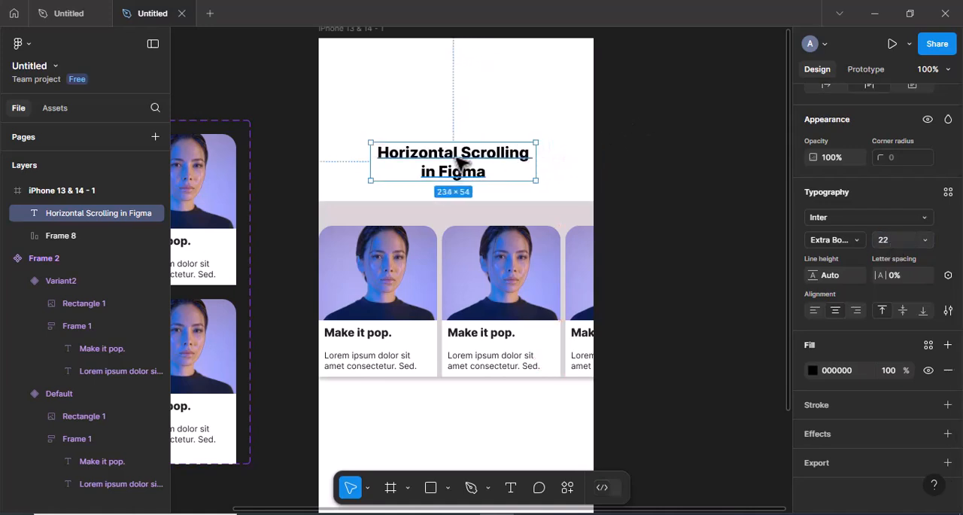
{"action": "left_click_drag", "start_coordinate": [461, 162], "coordinate": [463, 173]}
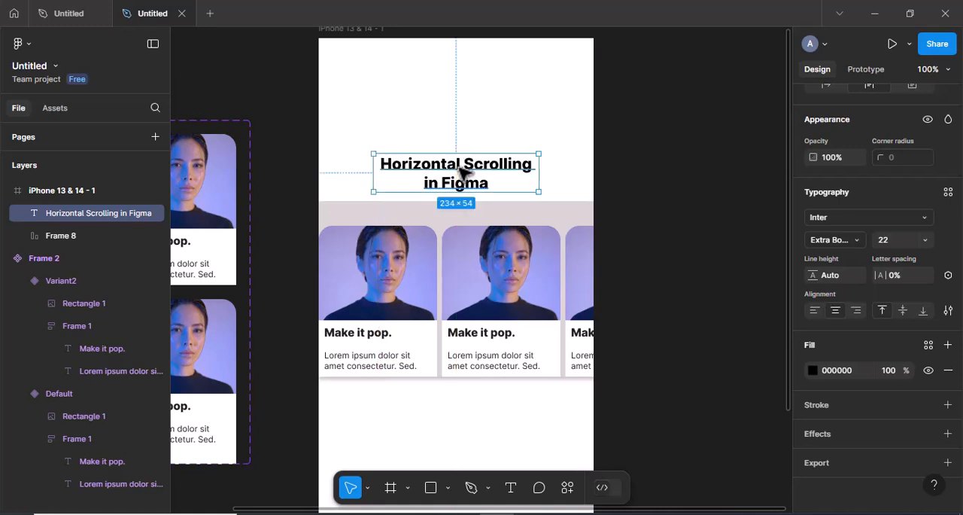
{"action": "left_click", "coordinate": [621, 228]}
Set the card row frame's prototype scroll overflow to Horizontal
{"action": "left_click", "coordinate": [531, 262]}
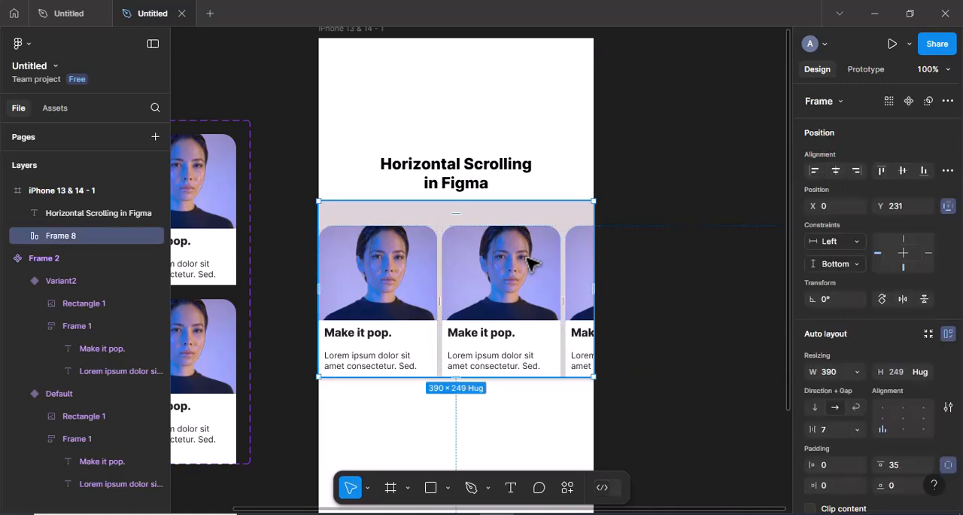
{"action": "left_click", "coordinate": [865, 70]}
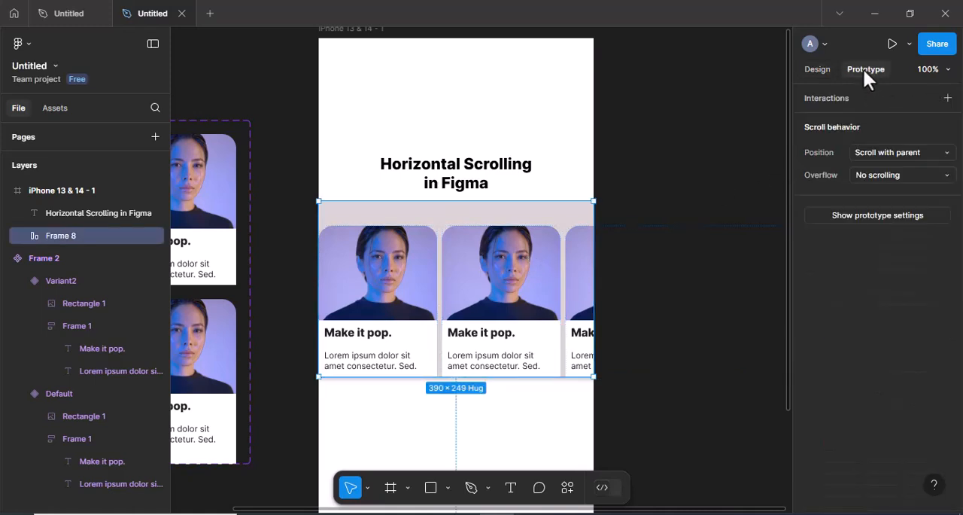
{"action": "left_click", "coordinate": [877, 173]}
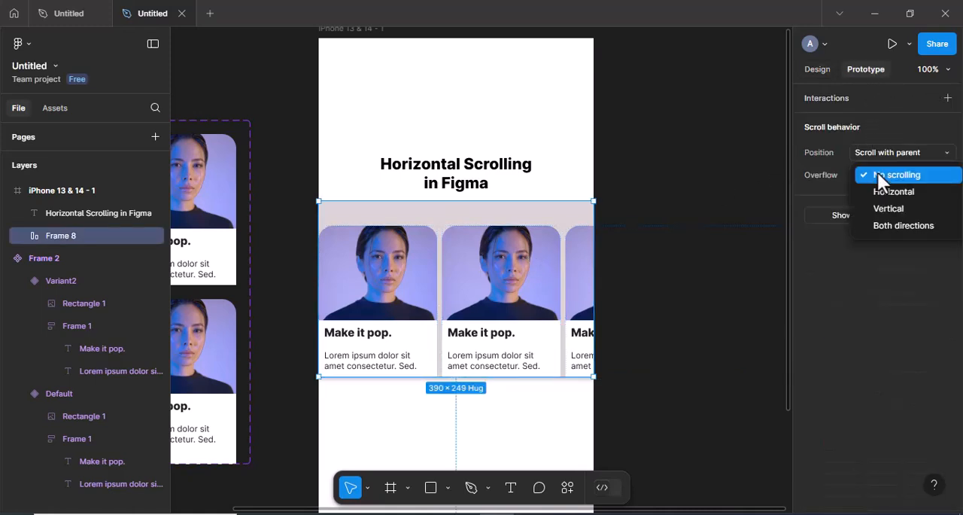
{"action": "left_click", "coordinate": [885, 190]}
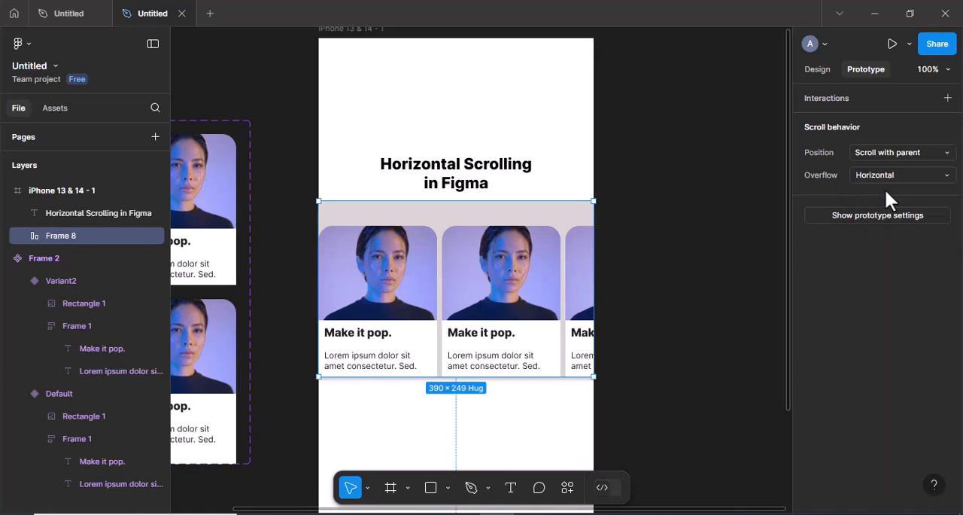
{"action": "left_click", "coordinate": [705, 234]}
{"action": "scroll", "coordinate": [705, 234], "scroll_direction": "down", "scroll_amount": 2}
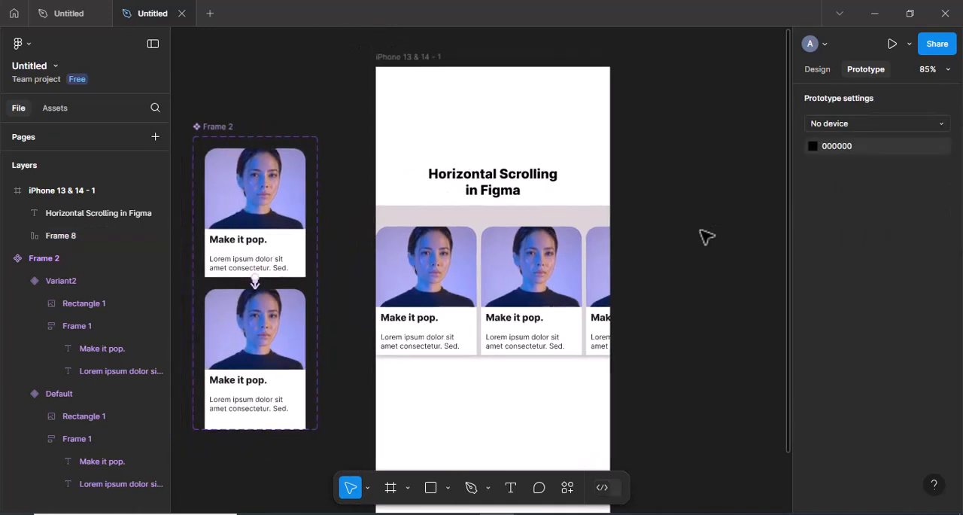
Preview the iPhone 13 & 14 frame as a prototype to check the card hover animation, and return to the design file
{"action": "left_click", "coordinate": [425, 58]}
{"action": "left_click", "coordinate": [892, 46]}
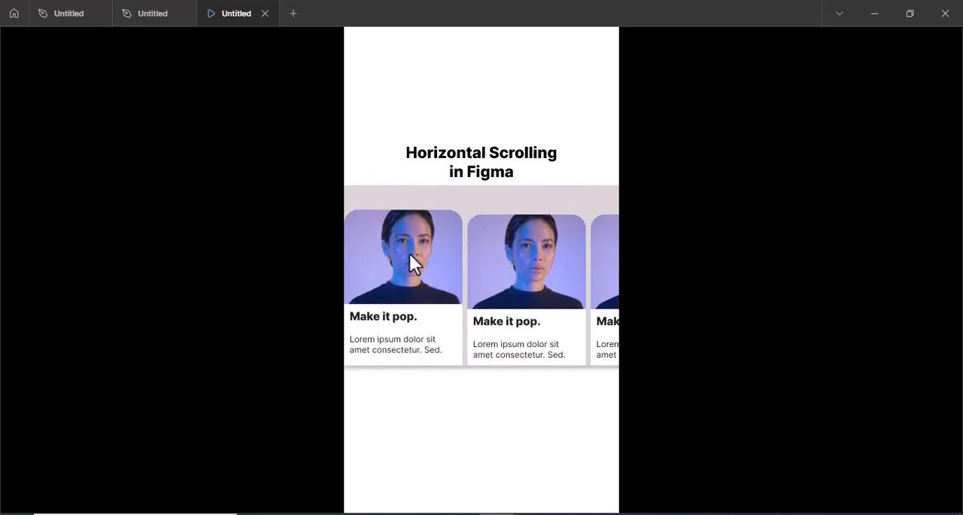
{"action": "left_click", "coordinate": [142, 13]}
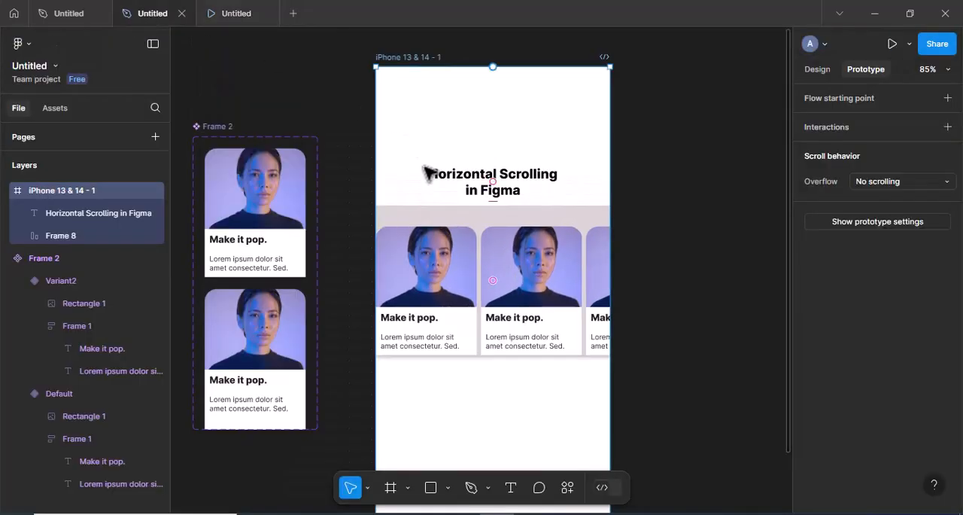
Change the card row frame's vertical resizing from hug contents to fixed height
{"action": "left_click", "coordinate": [508, 220]}
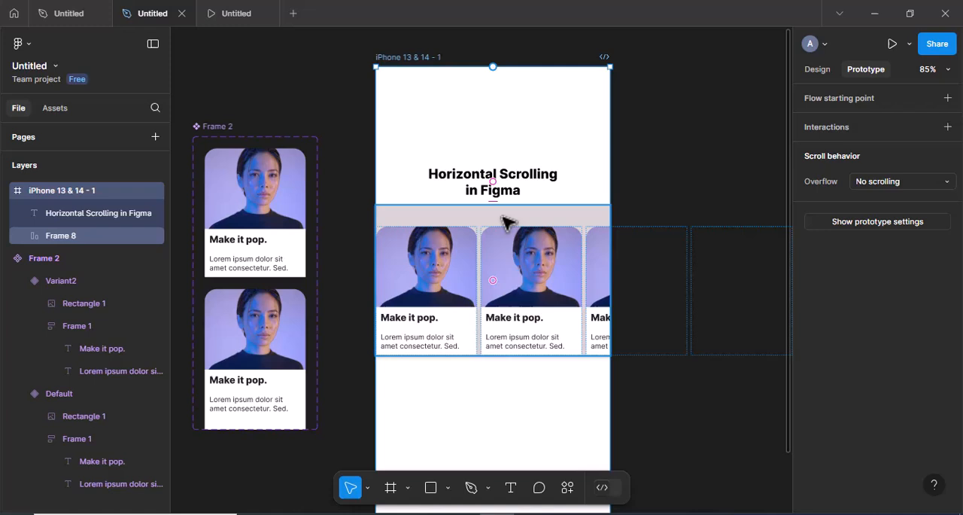
{"action": "left_click", "coordinate": [816, 76]}
{"action": "scroll", "coordinate": [905, 316], "scroll_direction": "down", "scroll_amount": 2}
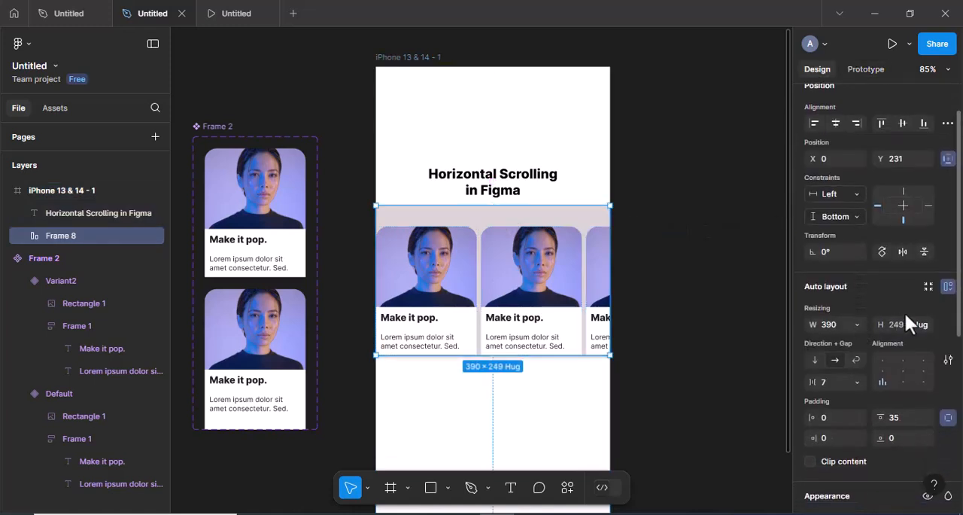
{"action": "left_click", "coordinate": [926, 322]}
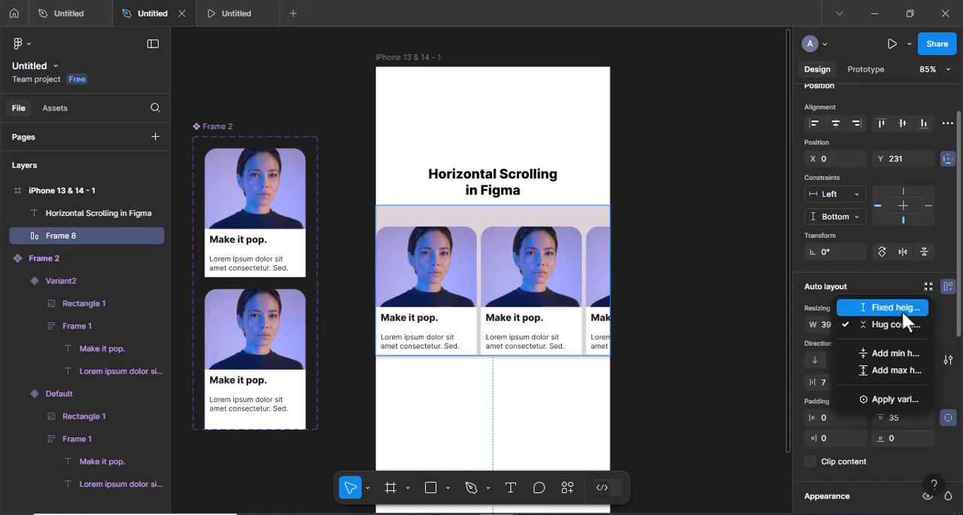
{"action": "left_click", "coordinate": [897, 308]}
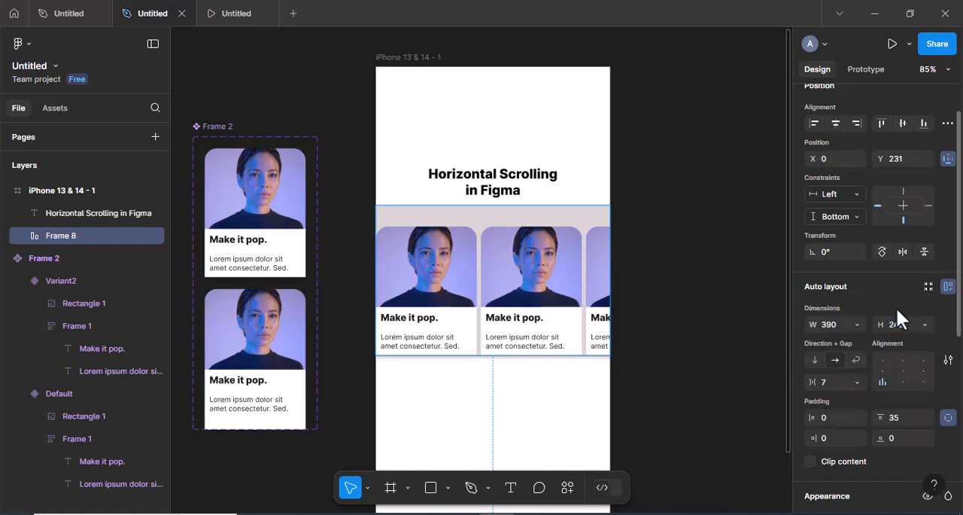
Test the horizontal scrolling and hover animation of the card row in the prototype preview, and return to the design file
{"action": "left_click", "coordinate": [237, 13]}
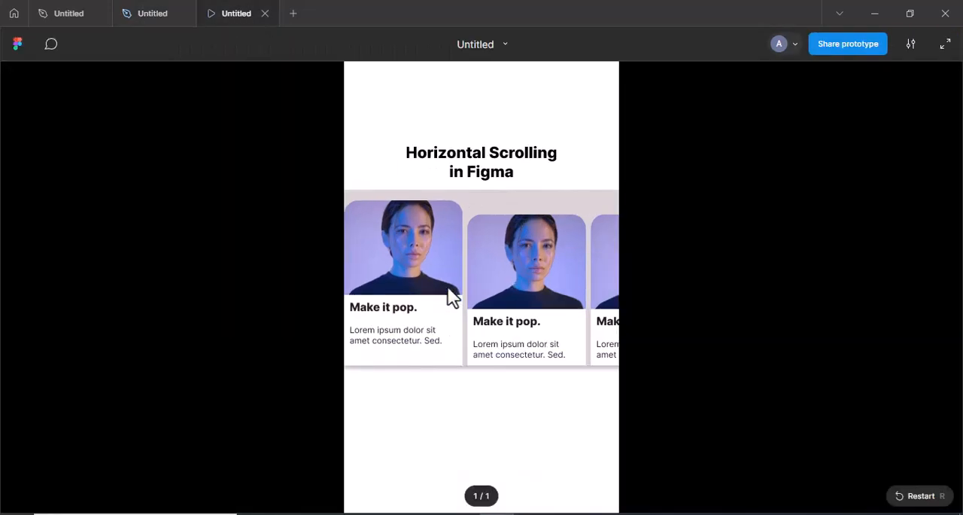
{"action": "left_click_drag", "start_coordinate": [607, 296], "coordinate": [434, 295]}
{"action": "left_click_drag", "start_coordinate": [572, 296], "coordinate": [432, 307]}
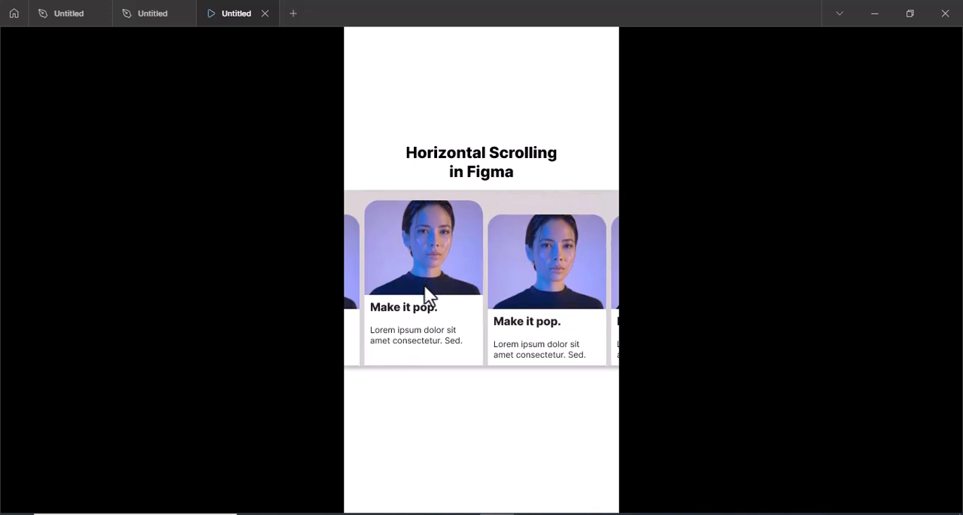
{"action": "left_click_drag", "start_coordinate": [594, 299], "coordinate": [417, 297]}
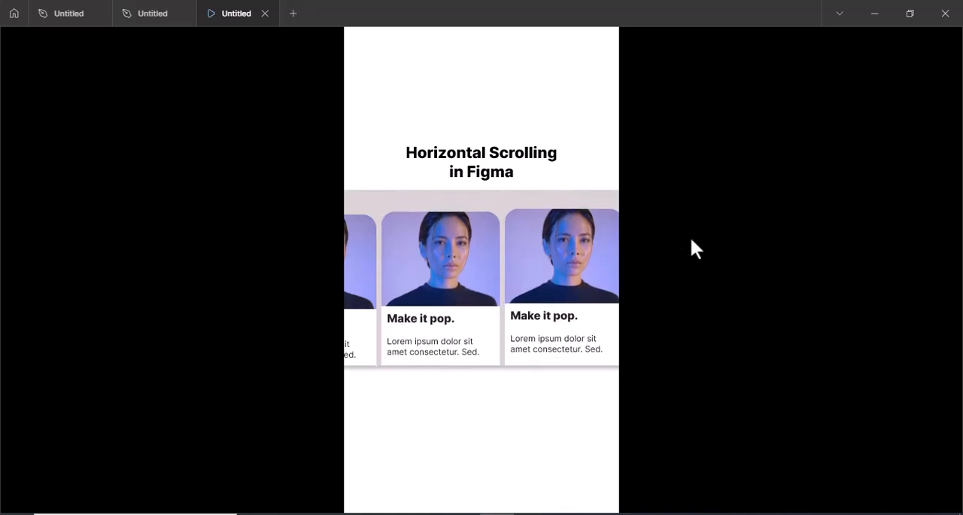
{"action": "left_click", "coordinate": [137, 9]}
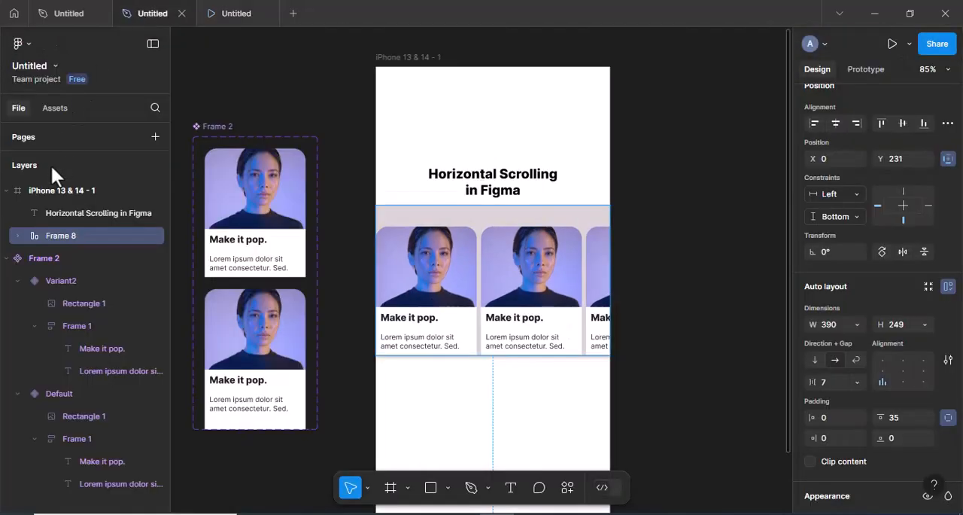
Expand the card row Frame 8 in the layer list along with its nested cards Frame 2, Frame 3 and Frame 4
{"action": "left_click", "coordinate": [68, 305]}
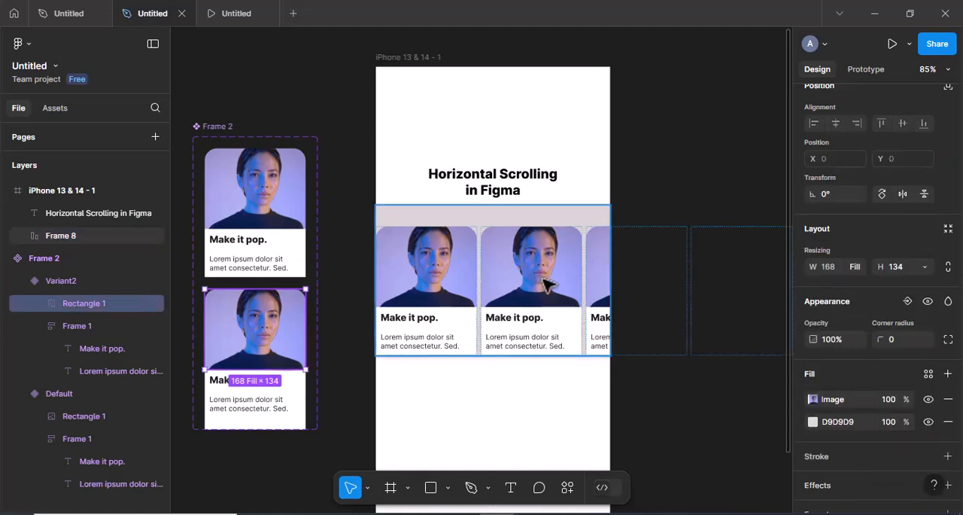
{"action": "left_click", "coordinate": [45, 235]}
{"action": "left_click", "coordinate": [16, 236]}
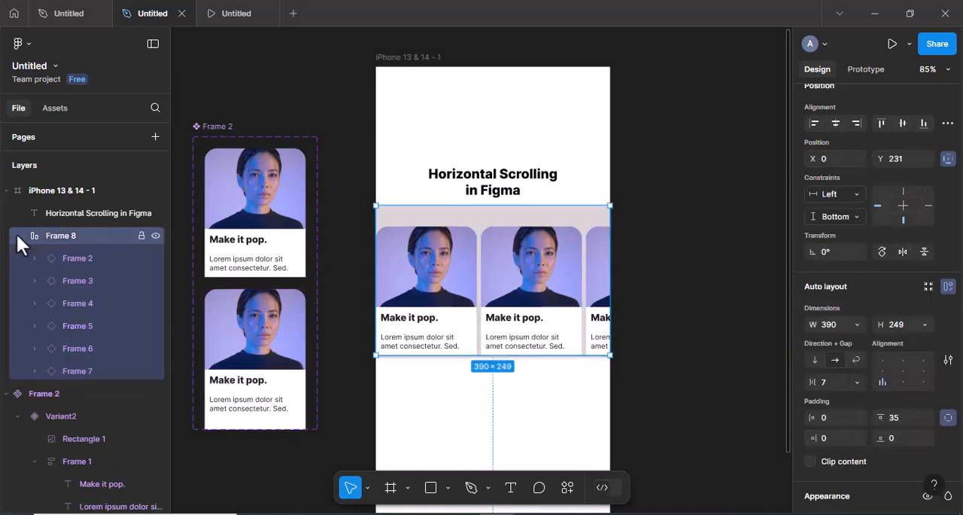
{"action": "left_click", "coordinate": [34, 258]}
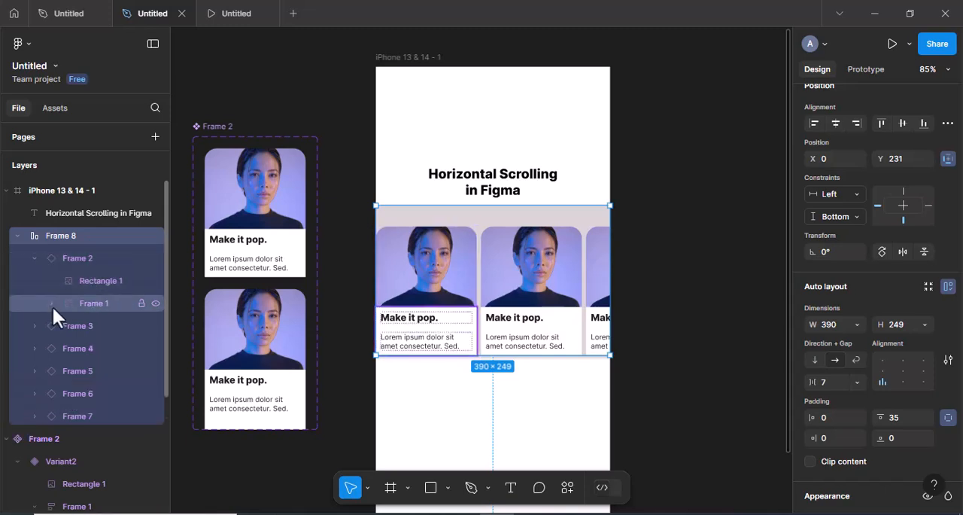
{"action": "left_click", "coordinate": [33, 325]}
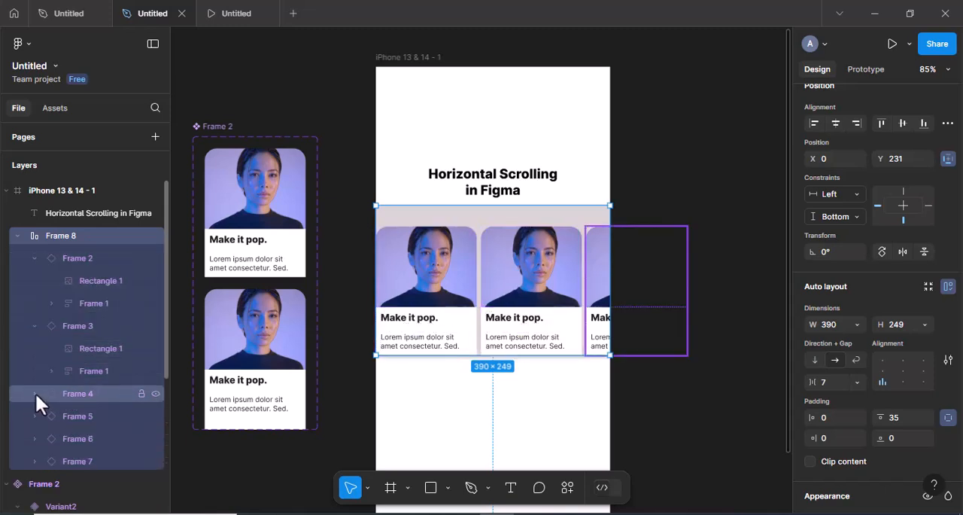
{"action": "left_click", "coordinate": [35, 393]}
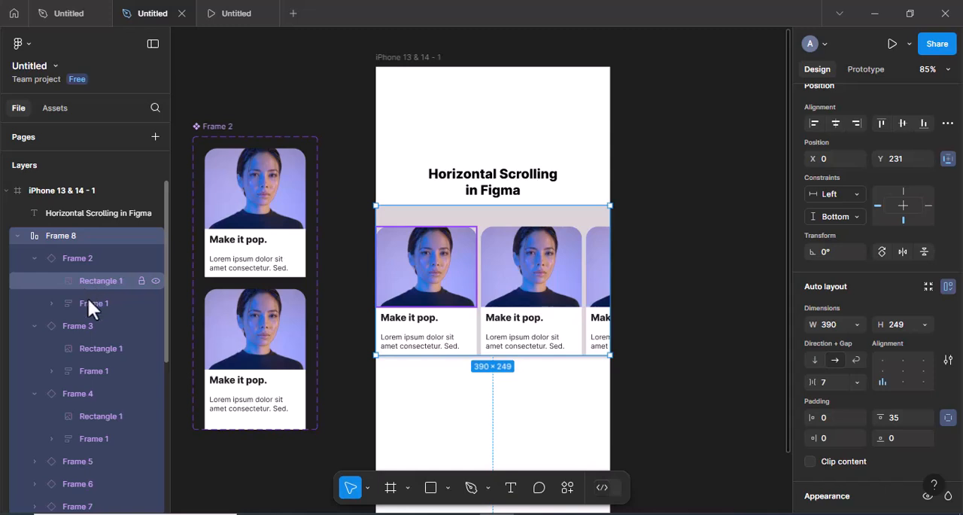
Search the Unsplash plugin for "portrait" and fill Rectangle 1 of Frame 3 with the photo of the dark-haired man in a grey sweater
{"action": "left_click", "coordinate": [93, 349]}
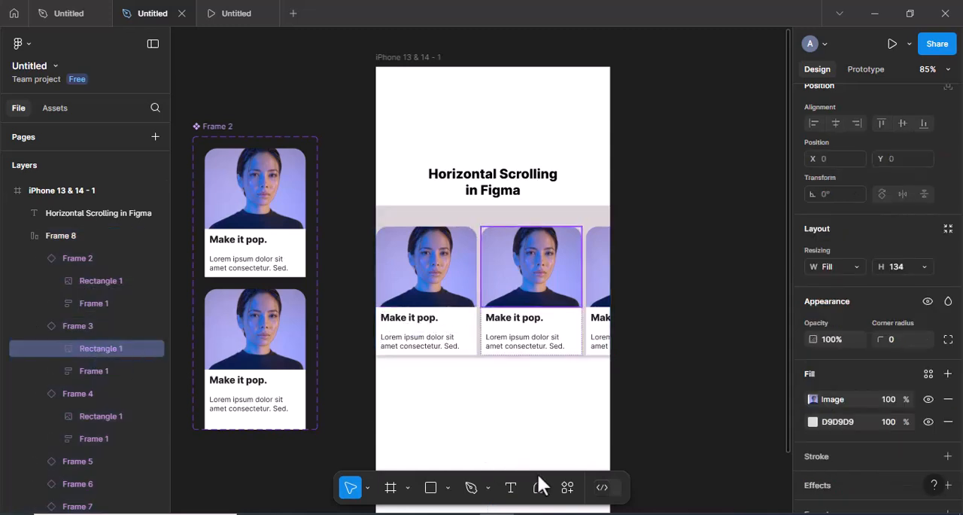
{"action": "left_click", "coordinate": [567, 487]}
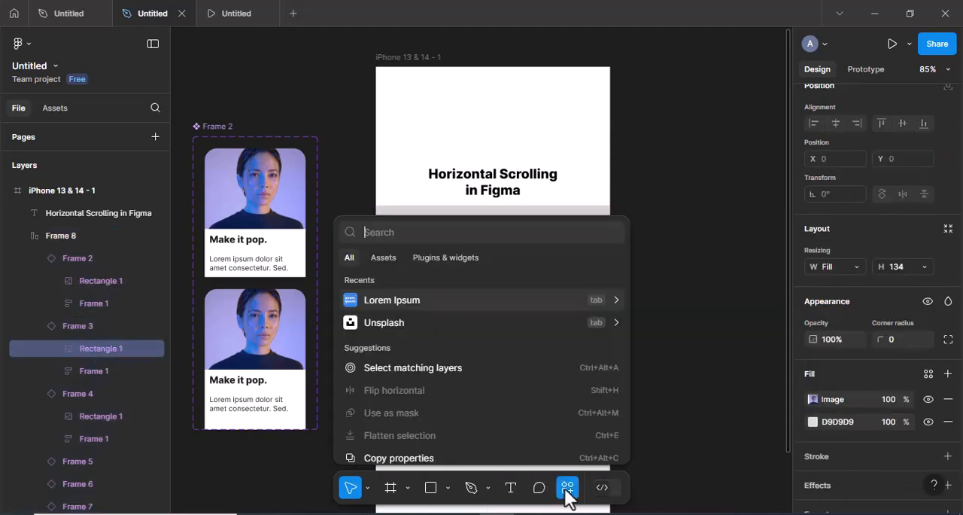
{"action": "left_click", "coordinate": [388, 322]}
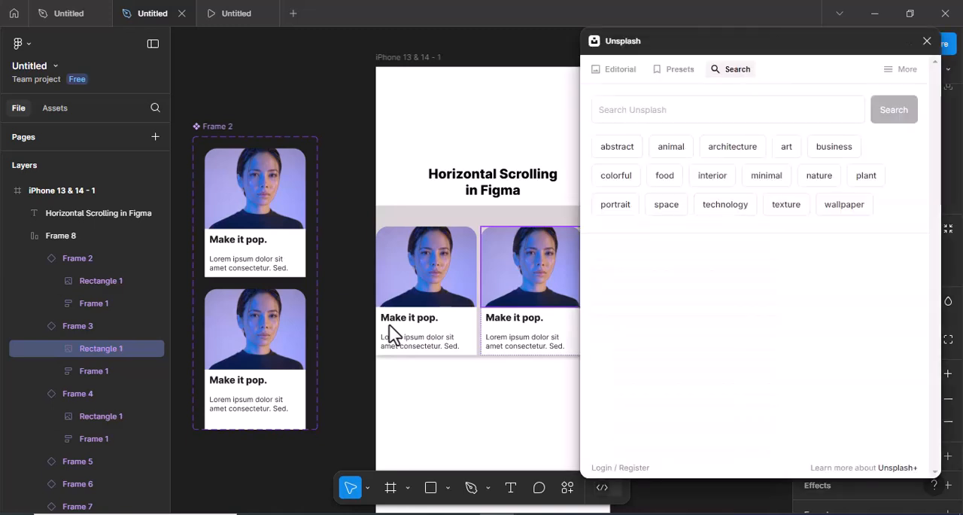
{"action": "scroll", "coordinate": [389, 324], "scroll_direction": "right", "scroll_amount": 5}
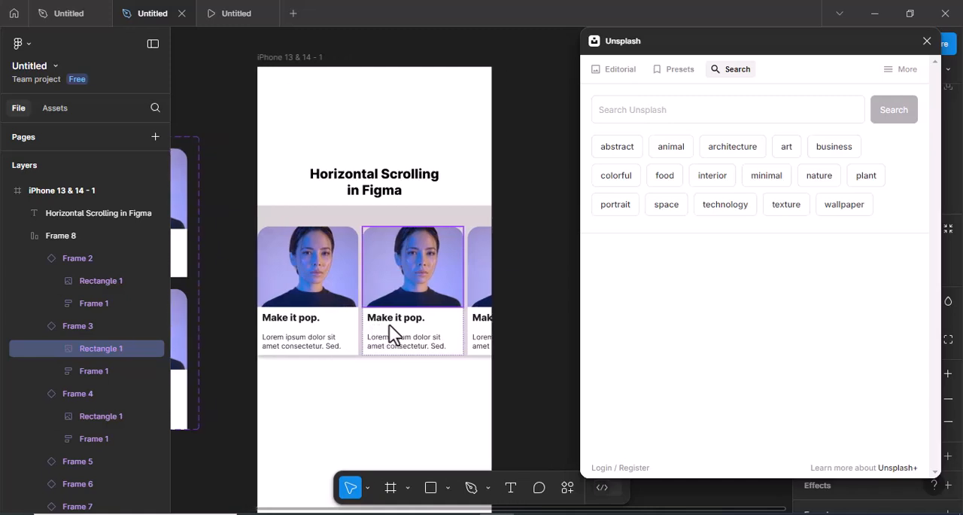
{"action": "left_click", "coordinate": [644, 117]}
{"action": "type", "text": "portrait"}
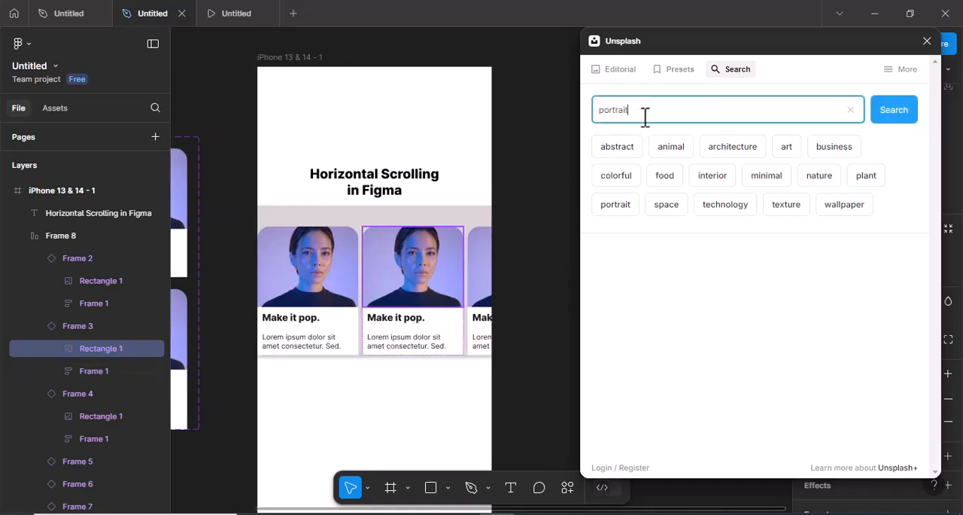
{"action": "key", "text": "Return"}
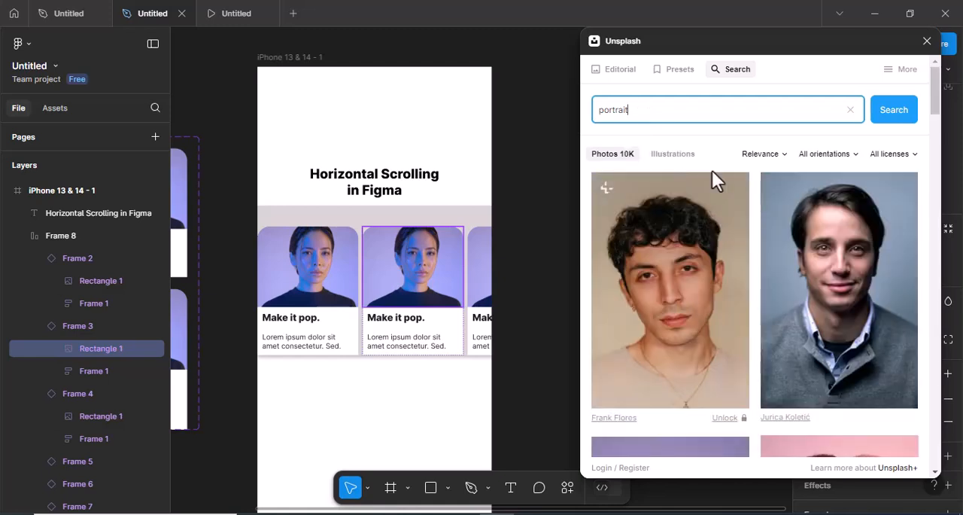
{"action": "left_click", "coordinate": [808, 275]}
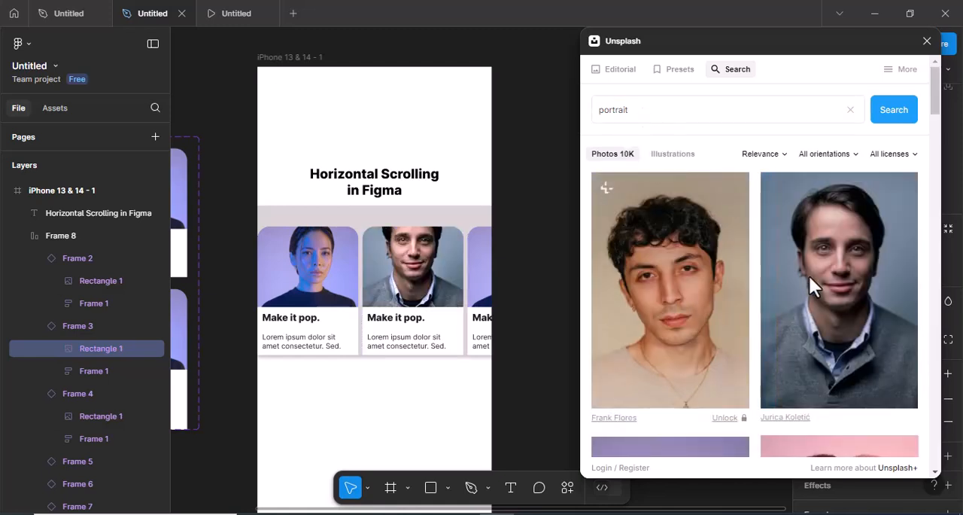
Fill Rectangle 1 of Frame 4 with the Unsplash portrait of the smiling curly-haired woman on a blue background
{"action": "left_click", "coordinate": [109, 415]}
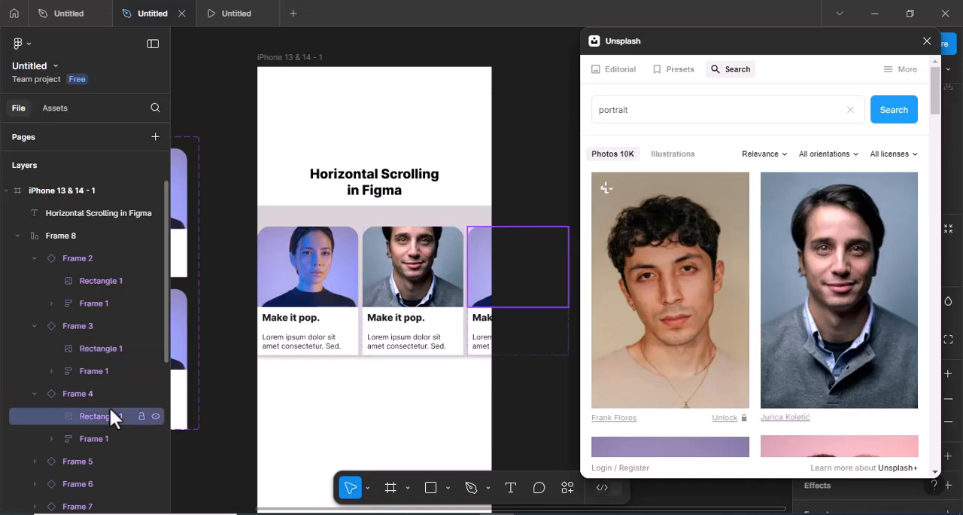
{"action": "scroll", "coordinate": [727, 328], "scroll_direction": "down", "scroll_amount": 5}
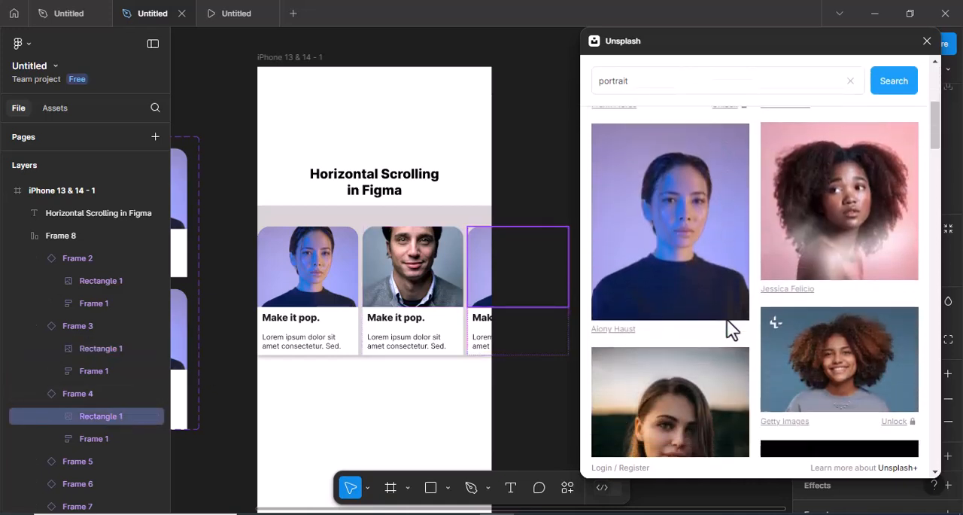
{"action": "scroll", "coordinate": [727, 328], "scroll_direction": "down", "scroll_amount": 3}
{"action": "left_click", "coordinate": [809, 294]}
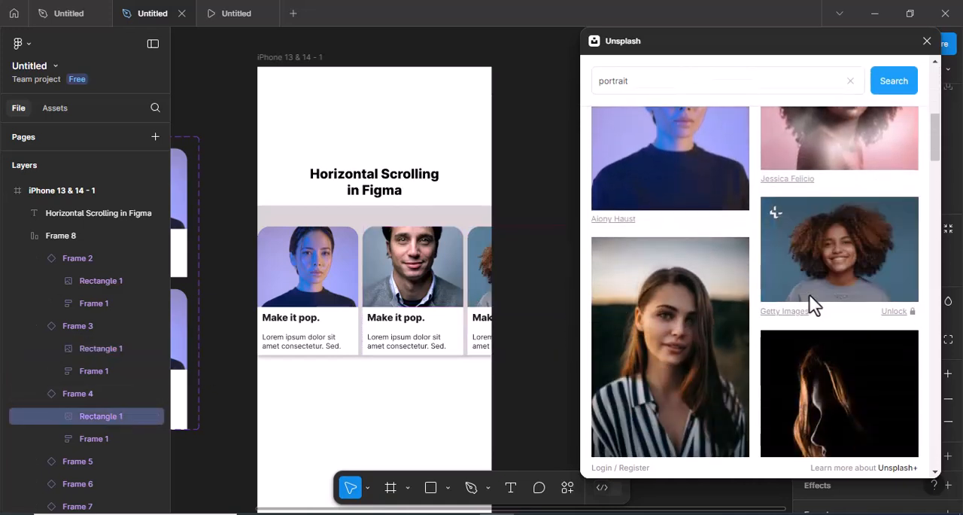
Fill Rectangle 1 of Frame 5 with the Unsplash portrait of the woman with long dark hair on a light grey background
{"action": "scroll", "coordinate": [101, 429], "scroll_direction": "down", "scroll_amount": 3}
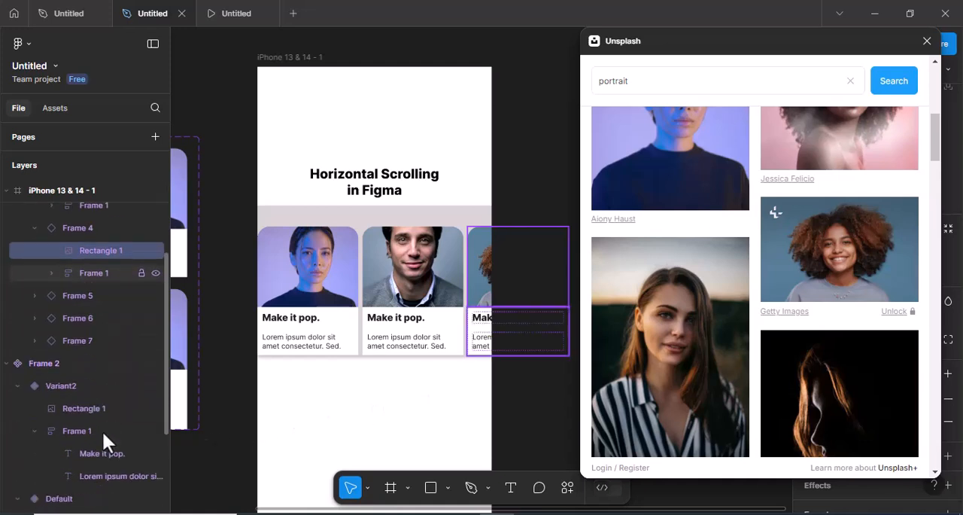
{"action": "scroll", "coordinate": [101, 429], "scroll_direction": "down", "scroll_amount": 2}
{"action": "left_click", "coordinate": [32, 237]}
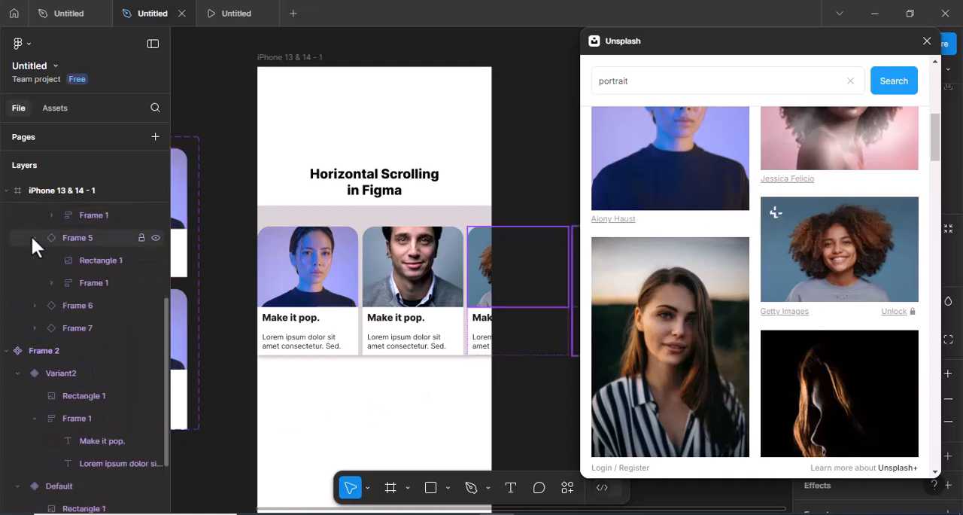
{"action": "left_click", "coordinate": [83, 260]}
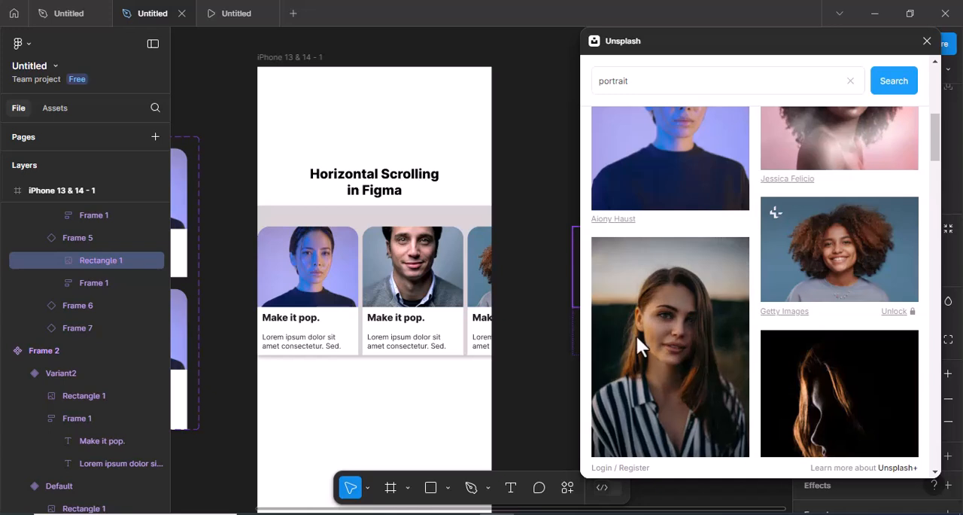
{"action": "scroll", "coordinate": [637, 339], "scroll_direction": "down", "scroll_amount": 4}
{"action": "scroll", "coordinate": [637, 345], "scroll_direction": "down", "scroll_amount": 5}
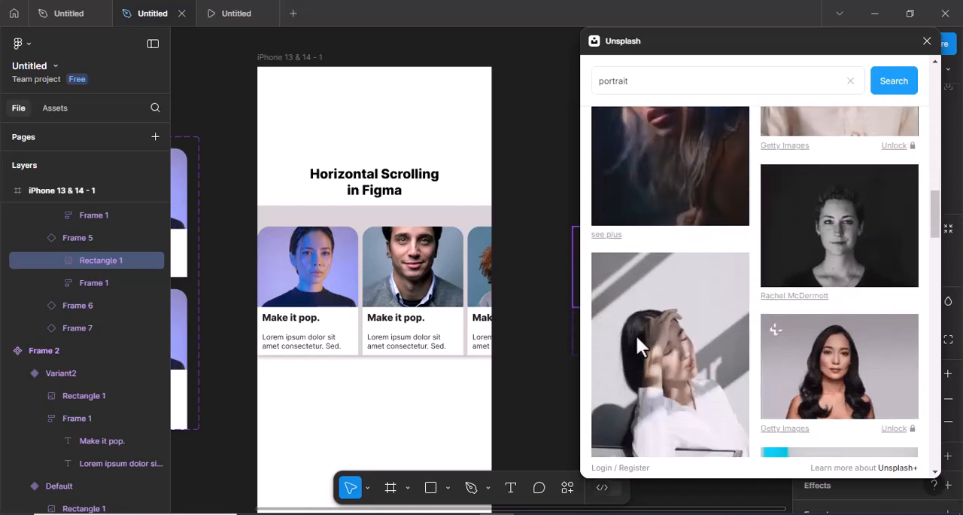
{"action": "scroll", "coordinate": [636, 345], "scroll_direction": "down", "scroll_amount": 2}
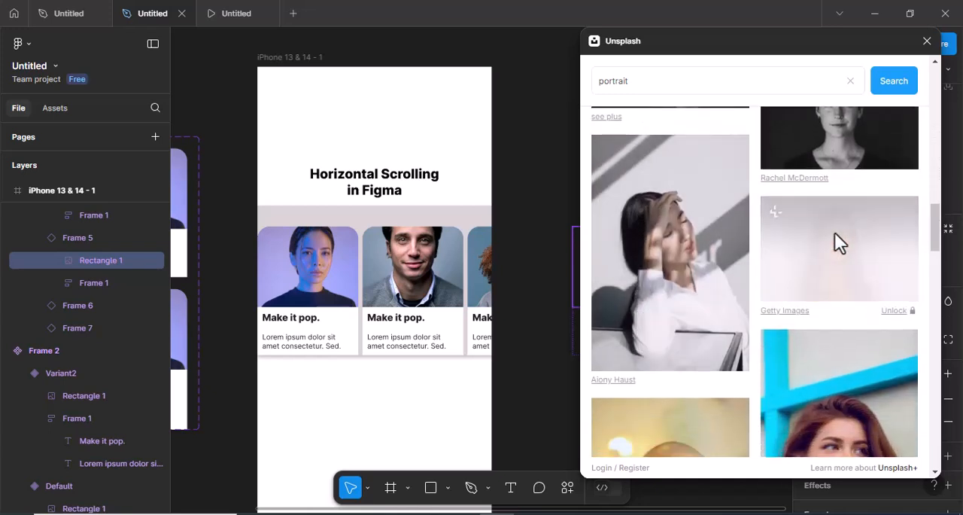
Fill Rectangle 1 of Frame 6 with the Unsplash portrait of the smiling man in glasses and a blue shirt
{"action": "left_click", "coordinate": [34, 305]}
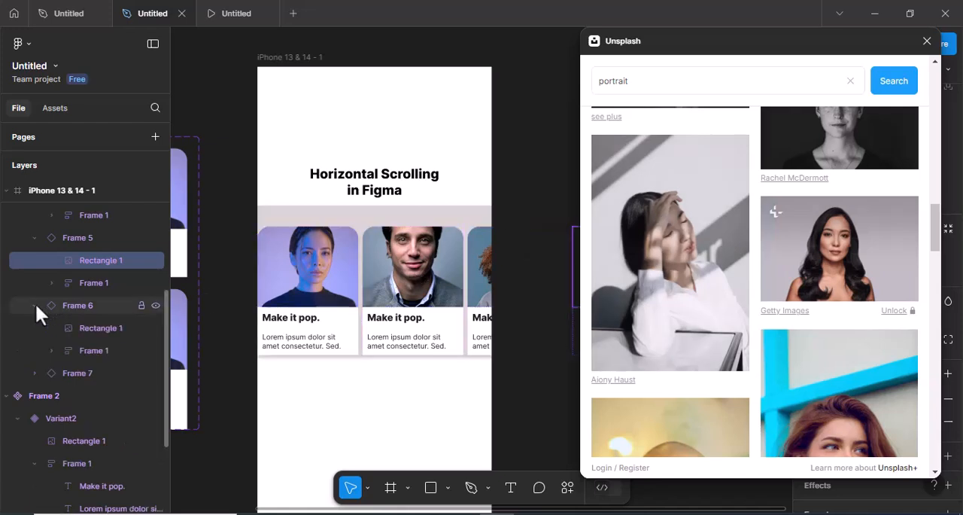
{"action": "left_click", "coordinate": [92, 328]}
{"action": "scroll", "coordinate": [704, 322], "scroll_direction": "down", "scroll_amount": 7}
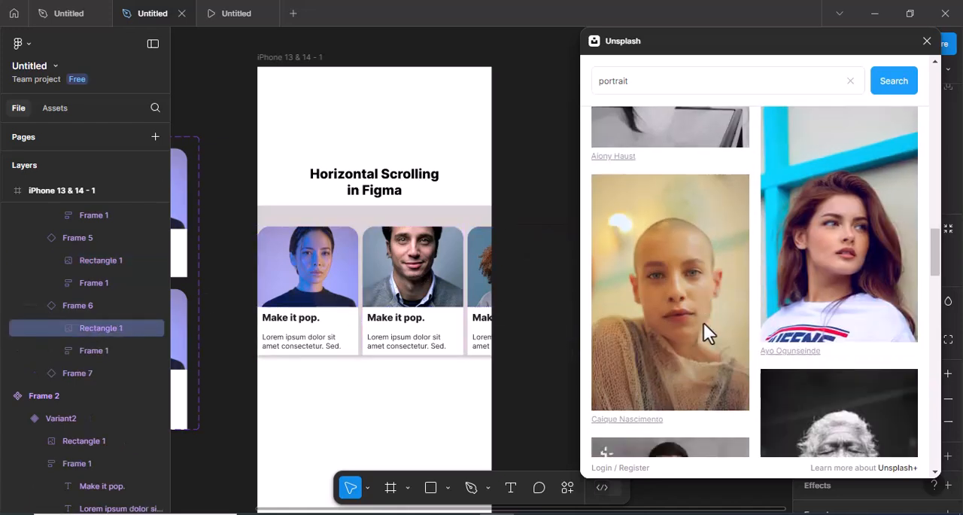
{"action": "left_click", "coordinate": [676, 255]}
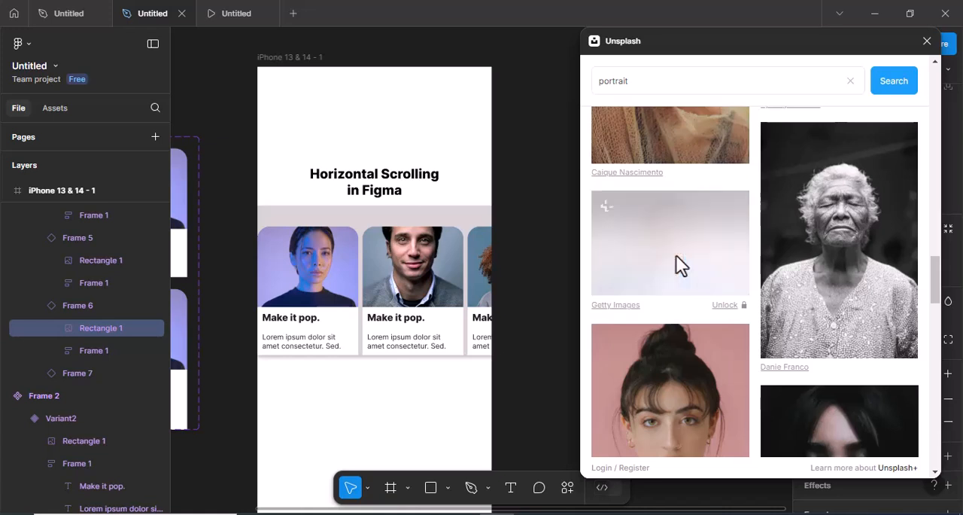
Fill Rectangle 1 of Frame 7 with the Unsplash portrait of the smiling woman in a patterned blouse, and close the plugin
{"action": "left_click", "coordinate": [34, 372]}
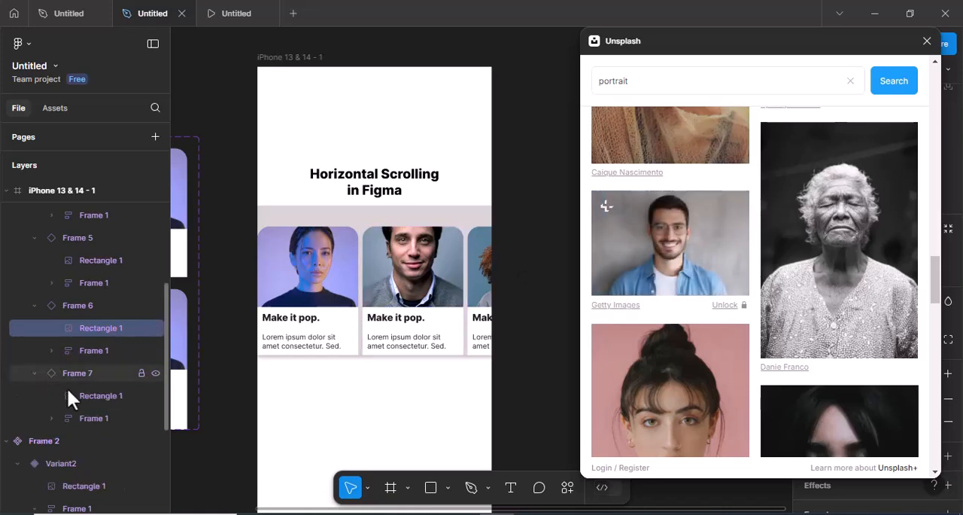
{"action": "left_click", "coordinate": [99, 395]}
{"action": "scroll", "coordinate": [620, 391], "scroll_direction": "down", "scroll_amount": 8}
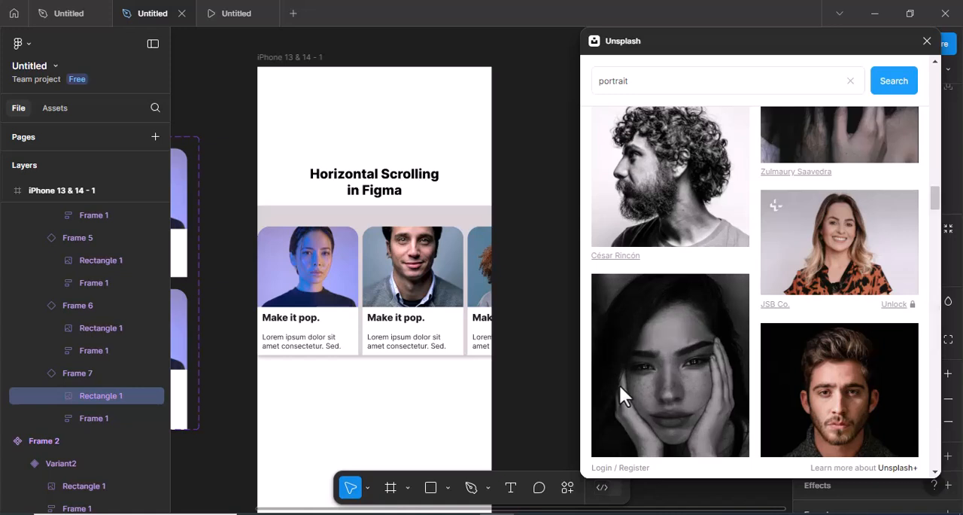
{"action": "left_click", "coordinate": [828, 219]}
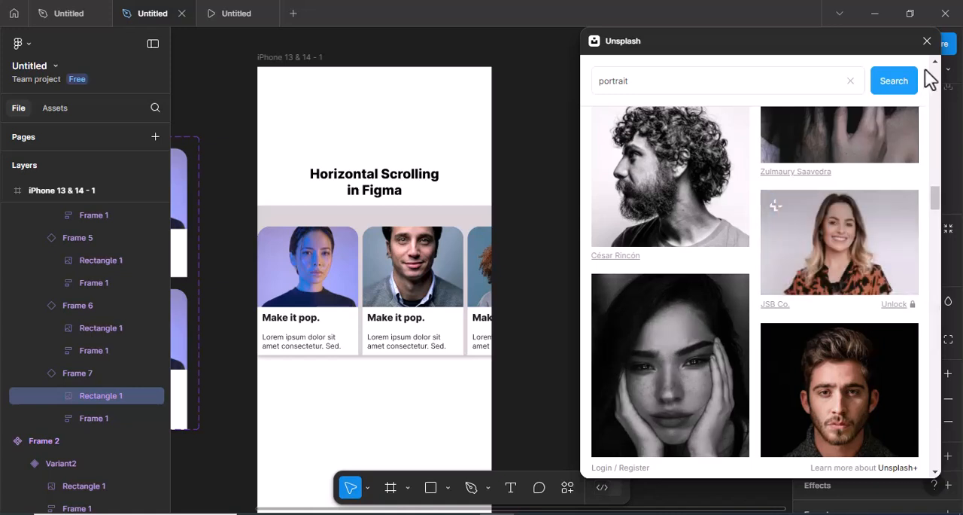
{"action": "left_click", "coordinate": [926, 40]}
{"action": "left_click", "coordinate": [622, 197]}
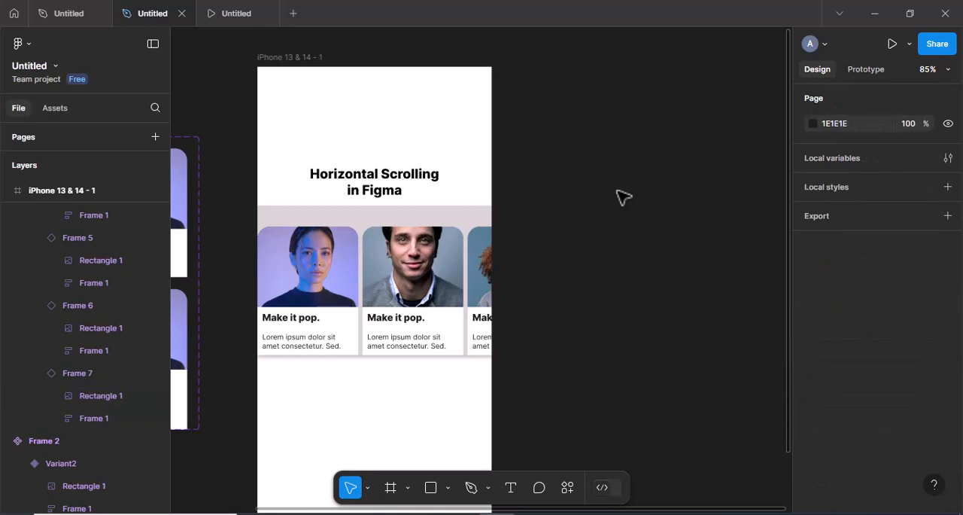
Scroll the card row forward and back in the prototype preview to check the new portraits and hover animation
{"action": "left_click", "coordinate": [239, 14]}
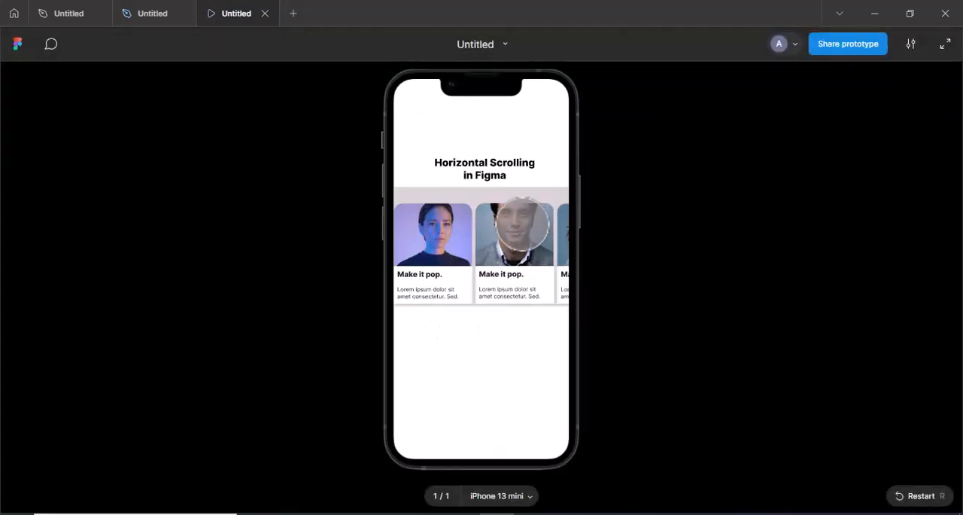
{"action": "left_click_drag", "start_coordinate": [532, 245], "coordinate": [437, 241]}
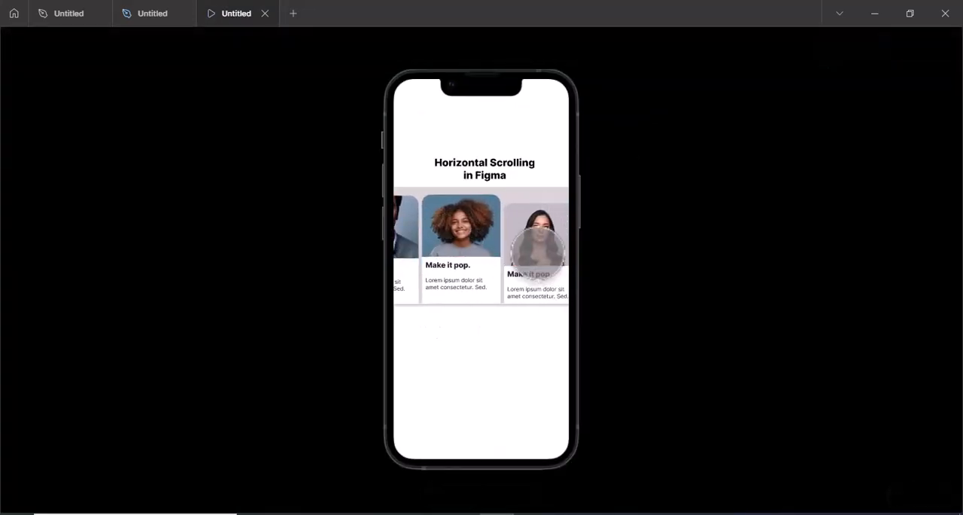
{"action": "left_click_drag", "start_coordinate": [527, 252], "coordinate": [444, 245]}
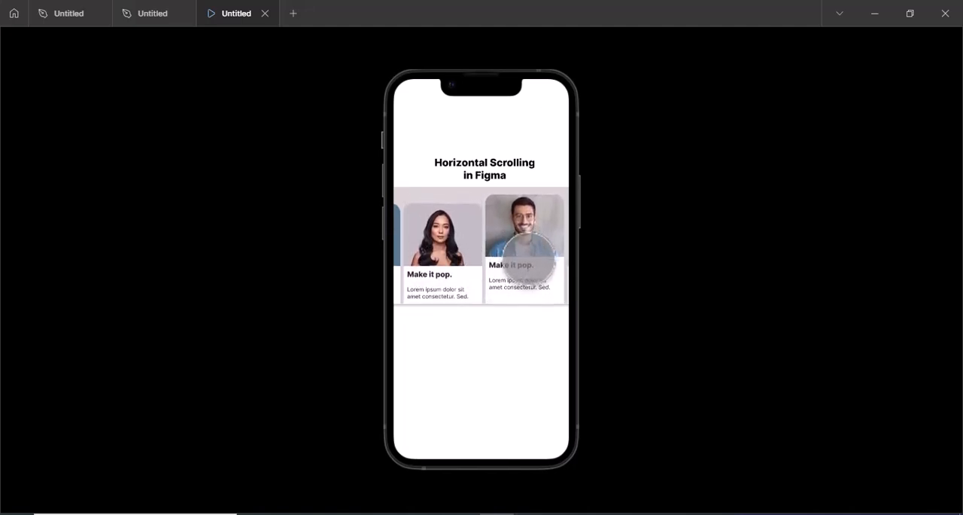
{"action": "left_click_drag", "start_coordinate": [527, 253], "coordinate": [415, 241]}
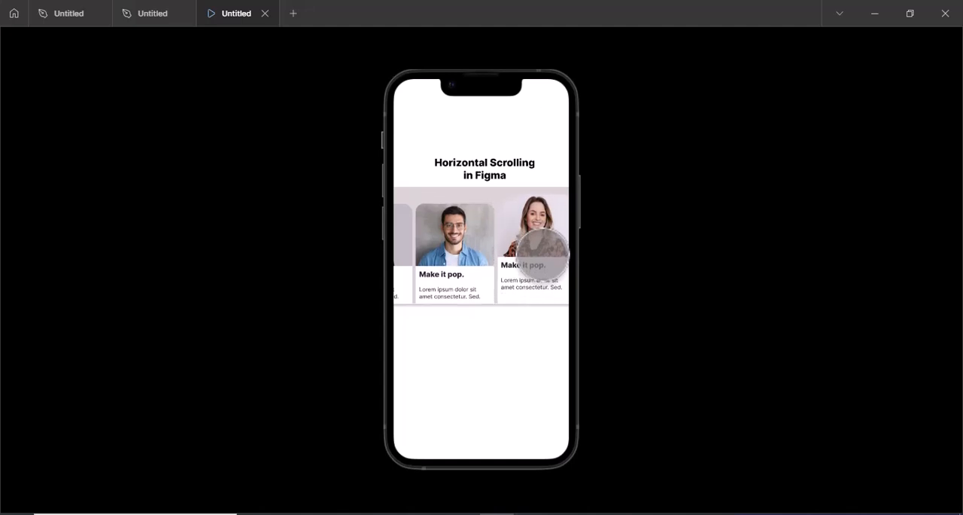
{"action": "left_click_drag", "start_coordinate": [457, 255], "coordinate": [553, 254]}
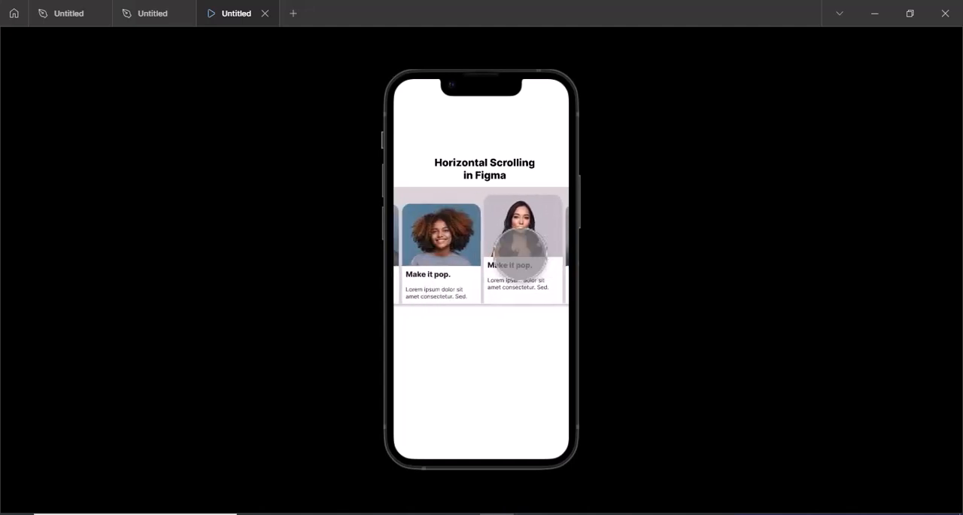